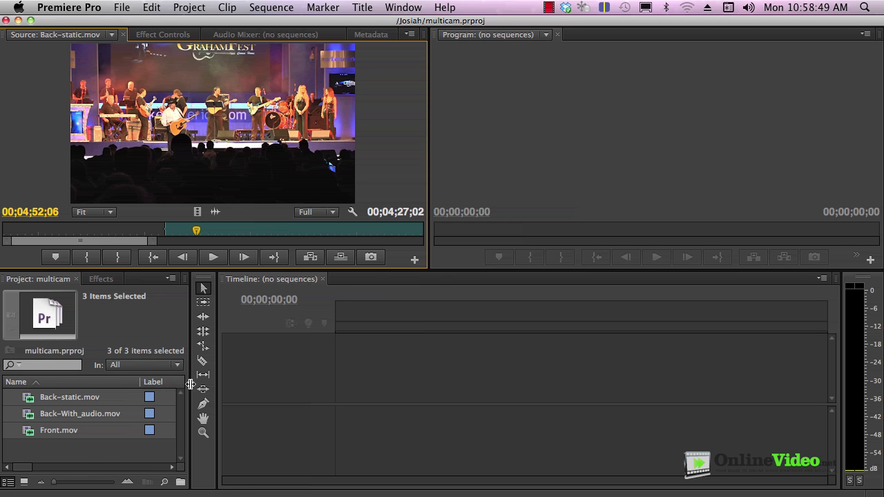
Widen the Project panel and scrub through Back-static.mov, Back-With_audio.mov and Front.mov in the Source monitor.
{"action": "left_click_drag", "start_coordinate": [197, 384], "coordinate": [215, 383]}
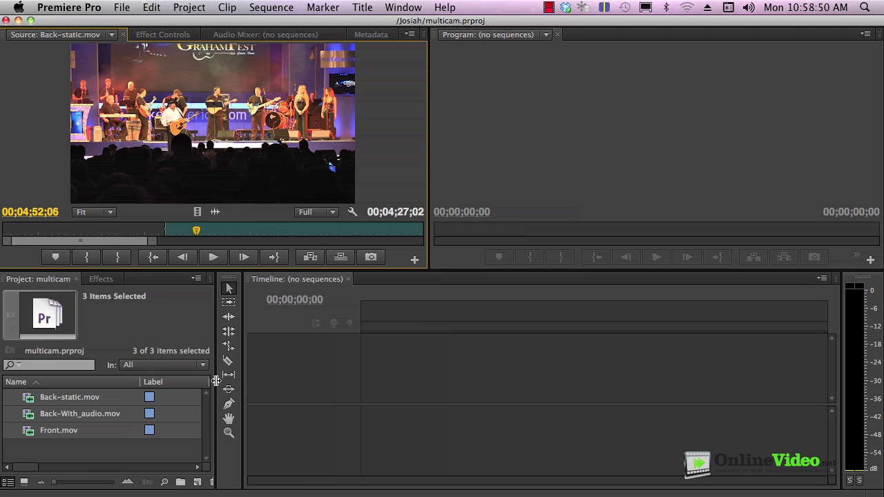
{"action": "left_click", "coordinate": [28, 402]}
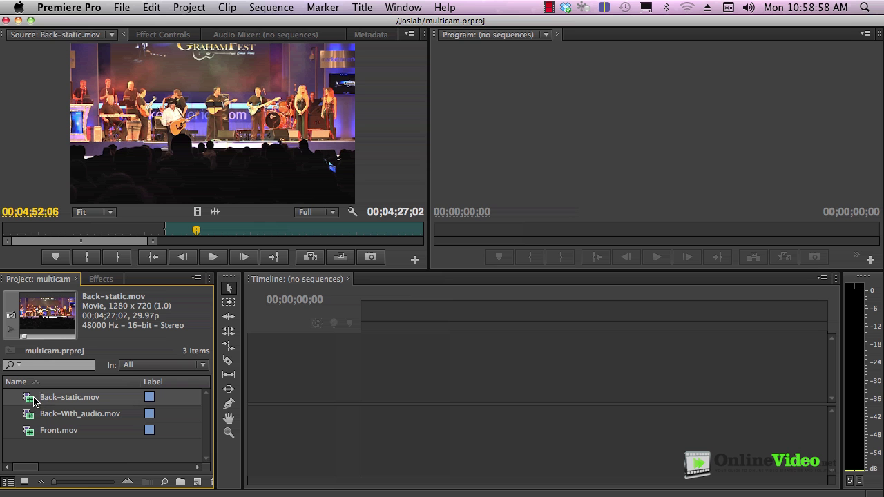
{"action": "key", "text": "shift+2"}
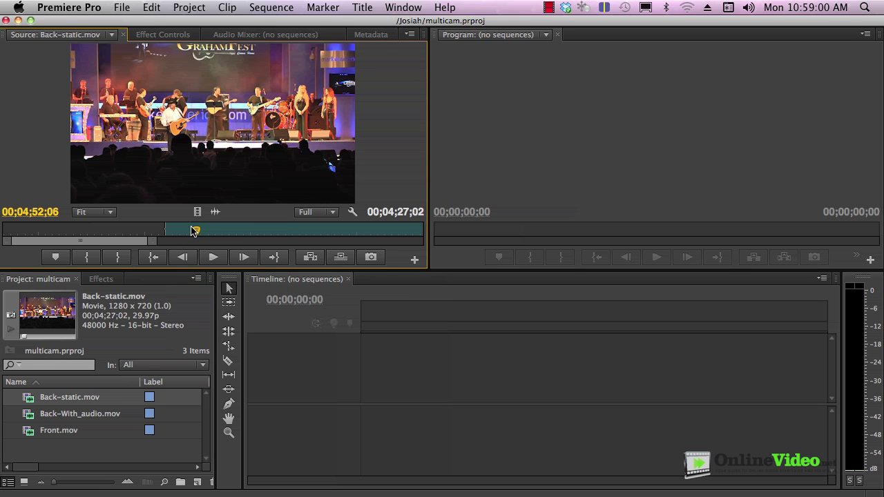
{"action": "left_click_drag", "start_coordinate": [194, 230], "coordinate": [242, 230]}
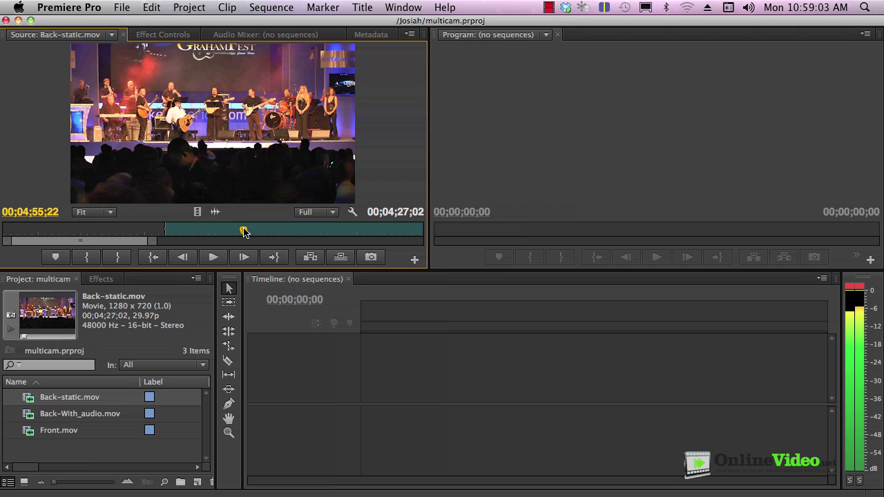
{"action": "double_click", "coordinate": [30, 416]}
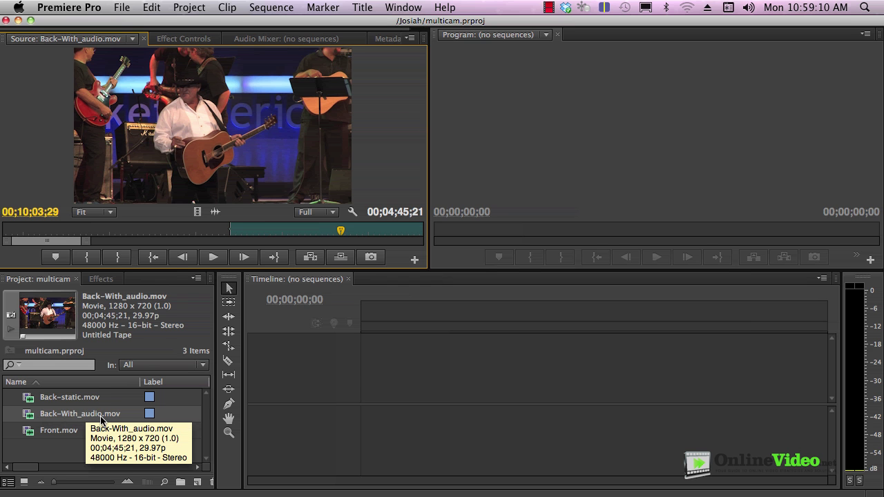
{"action": "double_click", "coordinate": [31, 434]}
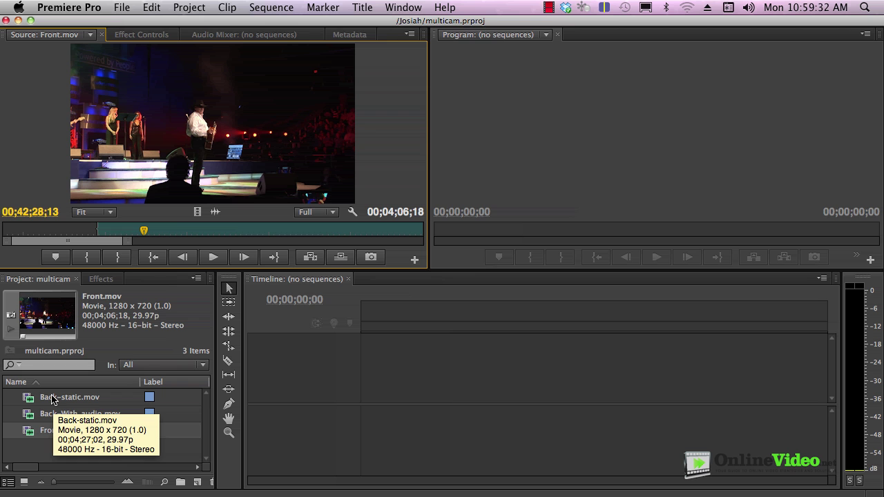
Select all three clips and create a multi-camera source sequence synced on In Points with default settings.
{"action": "left_click", "coordinate": [51, 400]}
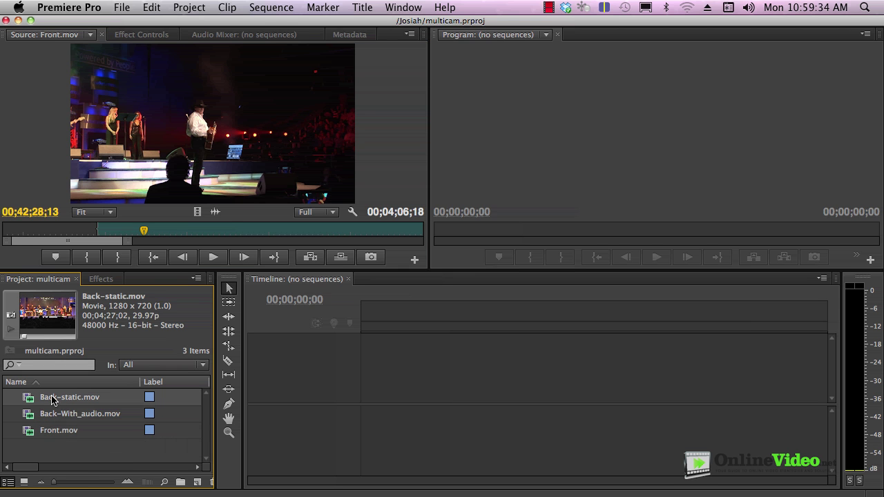
{"action": "left_click", "coordinate": [46, 432], "text": "shift"}
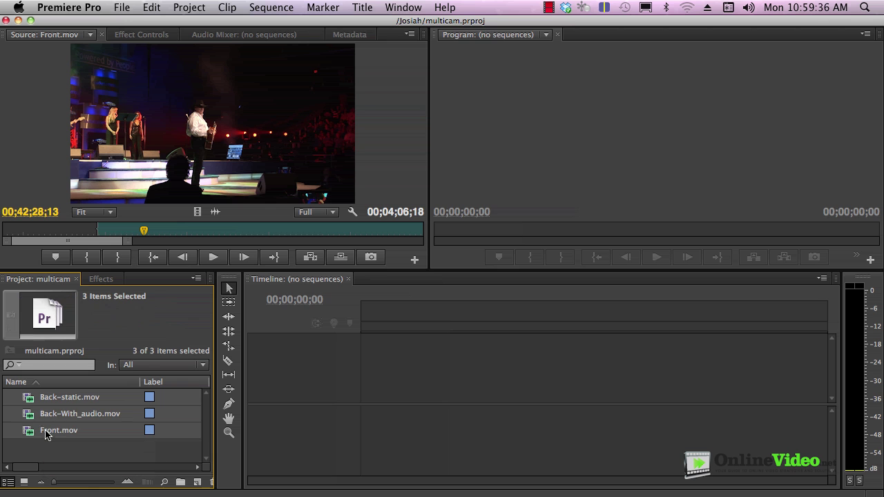
{"action": "left_click", "coordinate": [221, 8]}
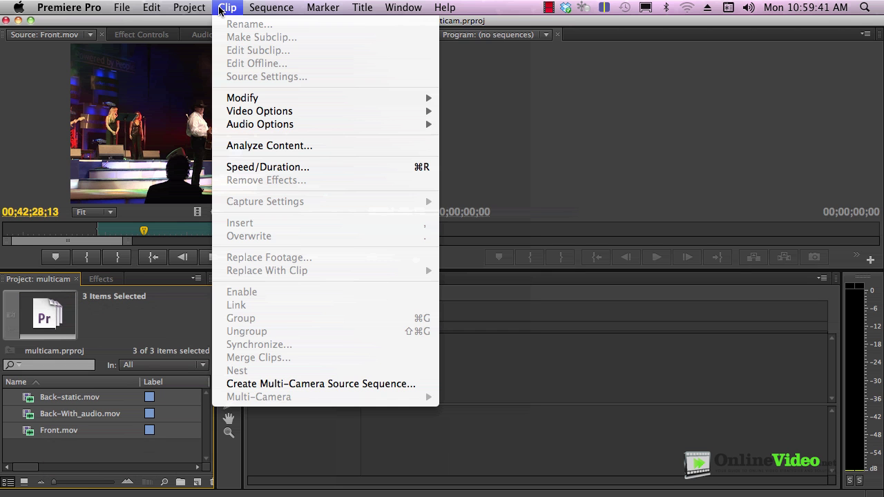
{"action": "left_click", "coordinate": [314, 385]}
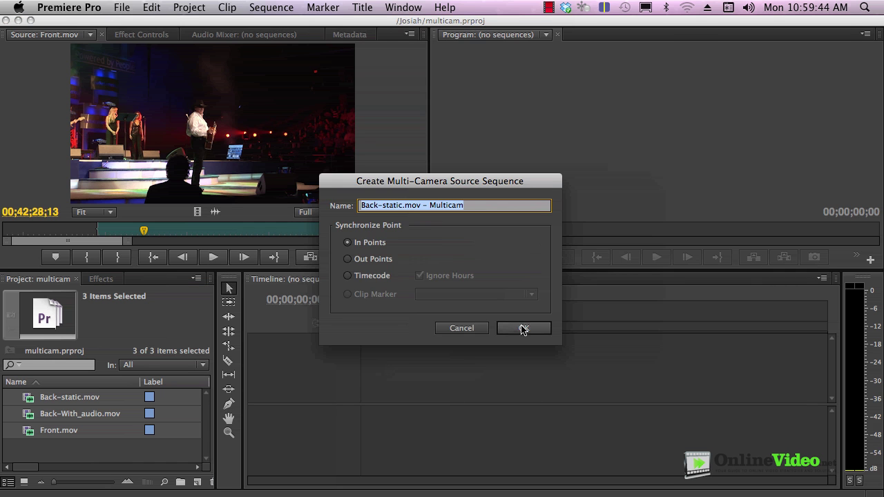
{"action": "left_click", "coordinate": [525, 329]}
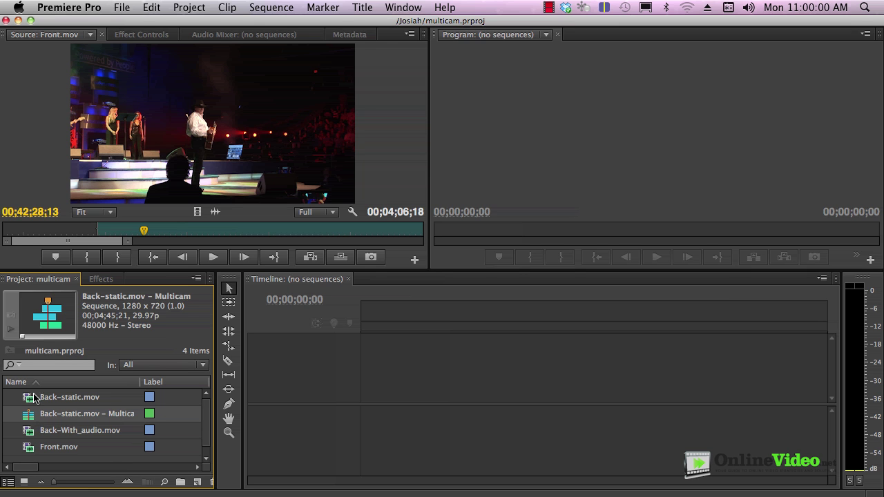
Reopen Create Multi-Camera Source Sequence for the three clips, cancel it, and select the Back-static.mov – Multicam item.
{"action": "left_click", "coordinate": [35, 399]}
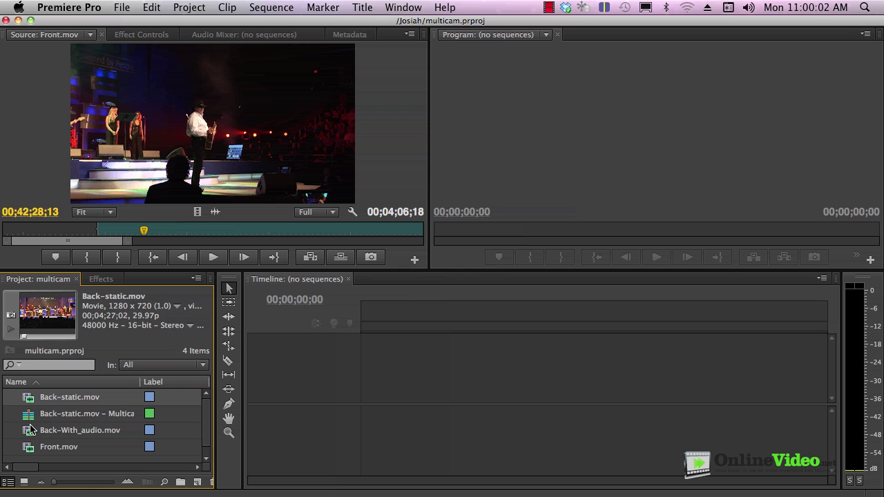
{"action": "left_click", "coordinate": [33, 430], "text": "super"}
{"action": "left_click", "coordinate": [33, 447], "text": "super"}
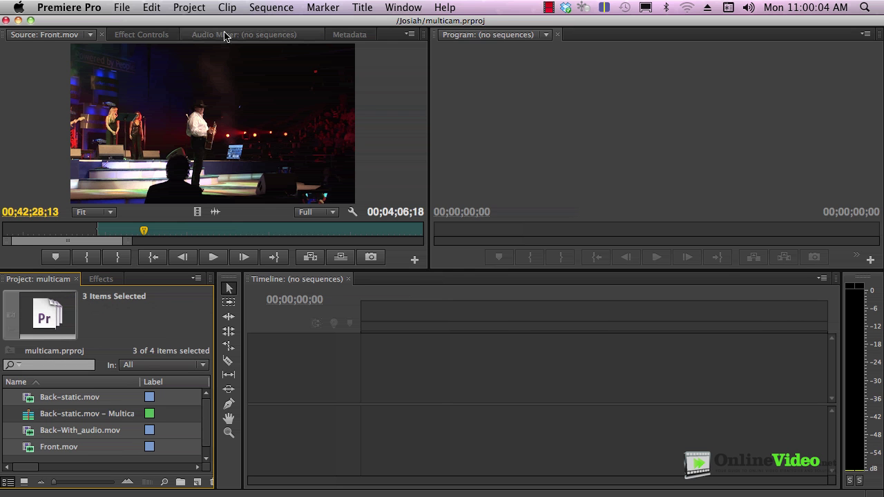
{"action": "left_click", "coordinate": [234, 9]}
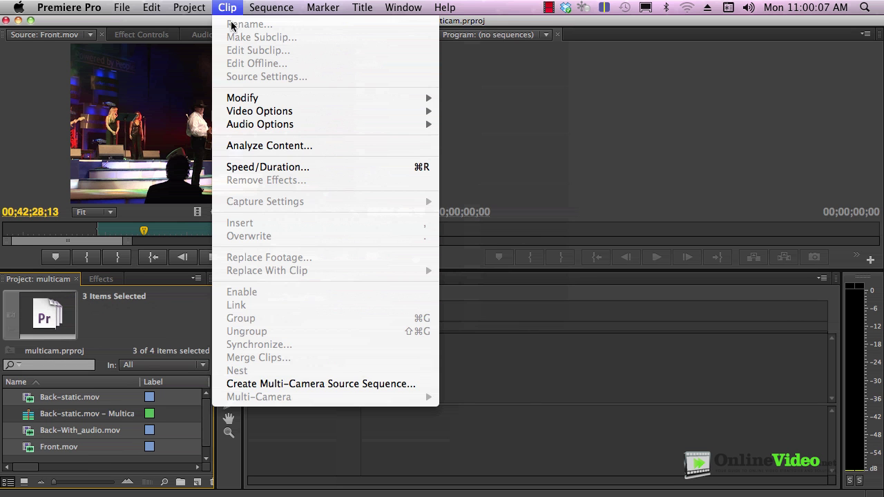
{"action": "left_click", "coordinate": [276, 385]}
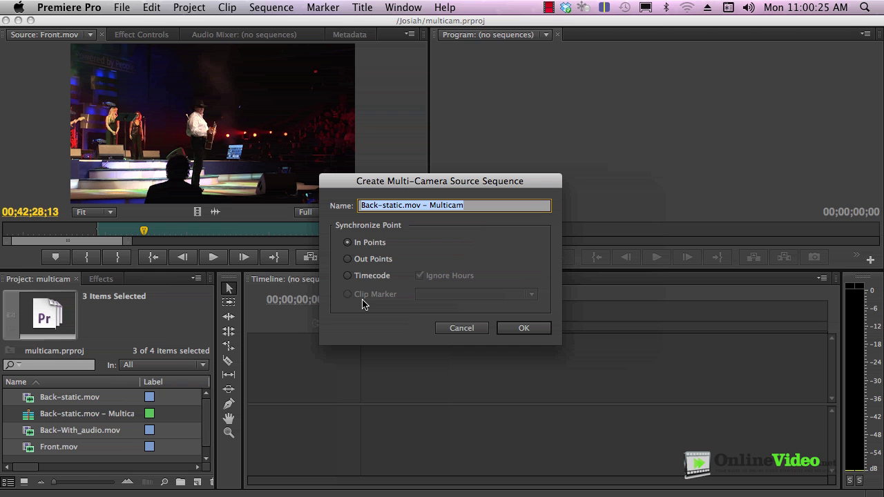
{"action": "left_click", "coordinate": [483, 330]}
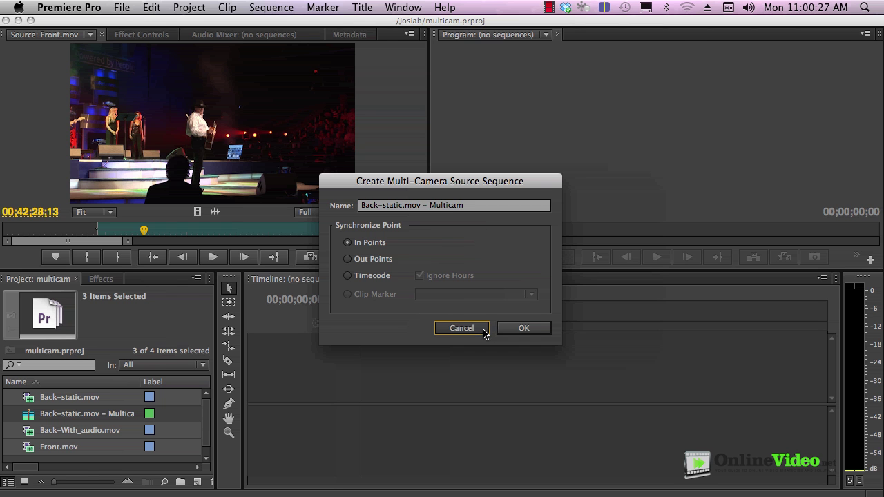
{"action": "left_click", "coordinate": [31, 417]}
Cut the Back-static.mov – Multicam sequence, then preview Back-With_audio.mov, Back-static.mov and Front.mov again.
{"action": "right_click", "coordinate": [30, 417]}
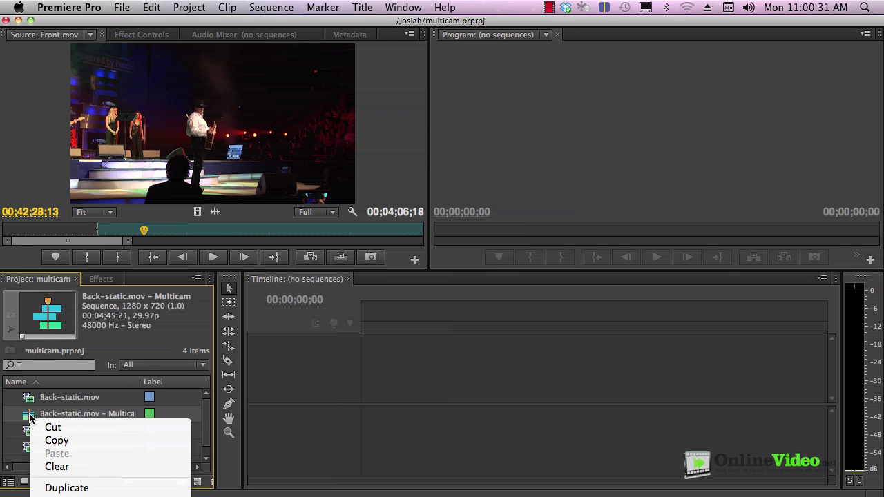
{"action": "left_click", "coordinate": [55, 426]}
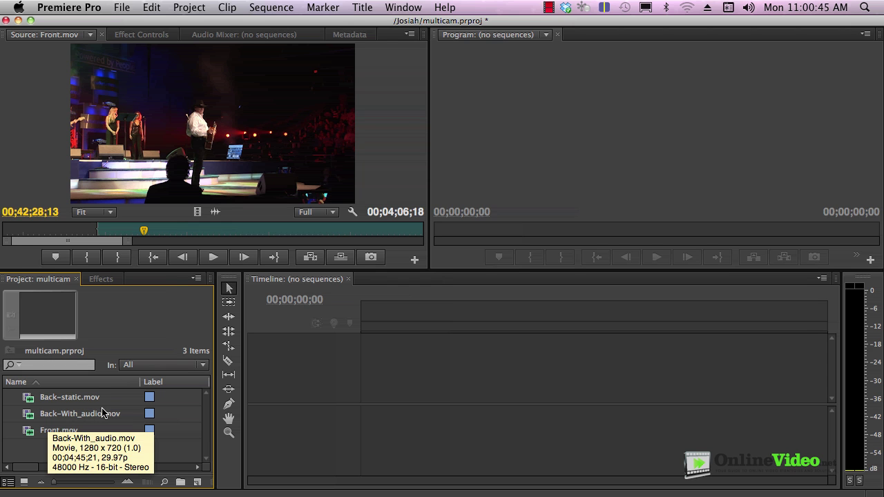
{"action": "double_click", "coordinate": [29, 416]}
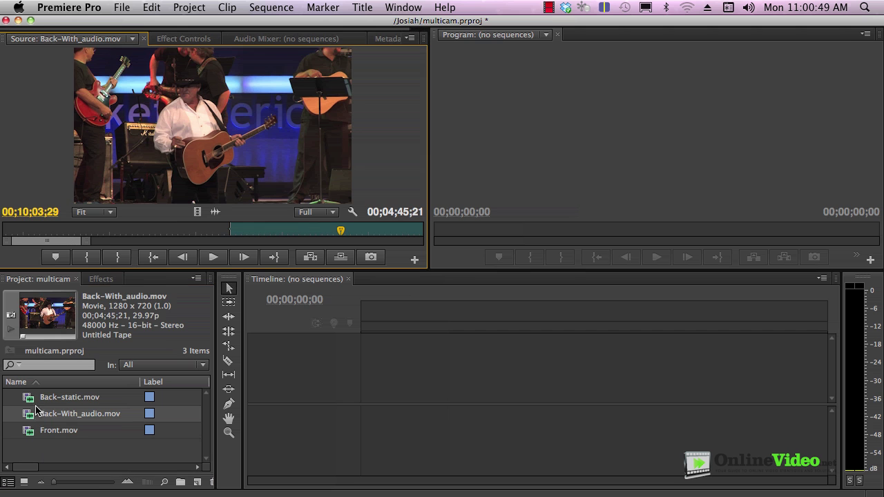
{"action": "left_click_drag", "start_coordinate": [341, 235], "coordinate": [234, 240]}
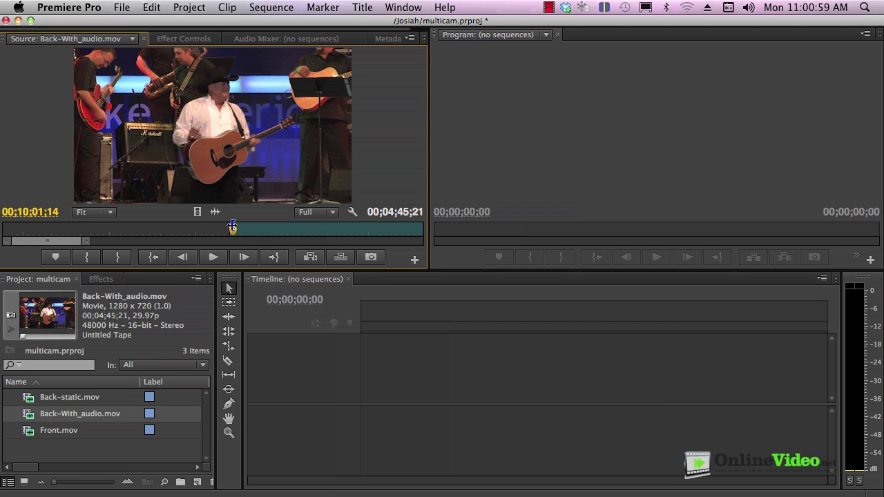
{"action": "double_click", "coordinate": [30, 399]}
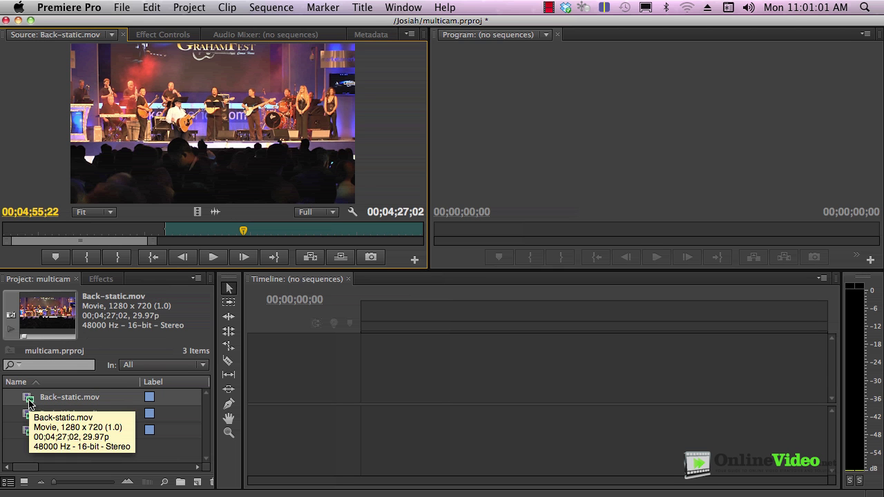
{"action": "double_click", "coordinate": [35, 436]}
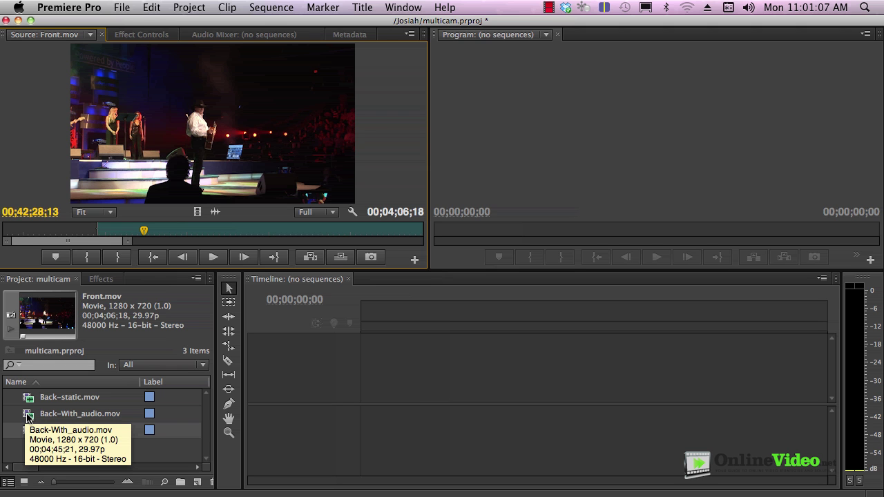
Drop Back-With_audio.mov on the New Item button to make a sequence and rename it 'Synch'.
{"action": "left_click", "coordinate": [28, 416]}
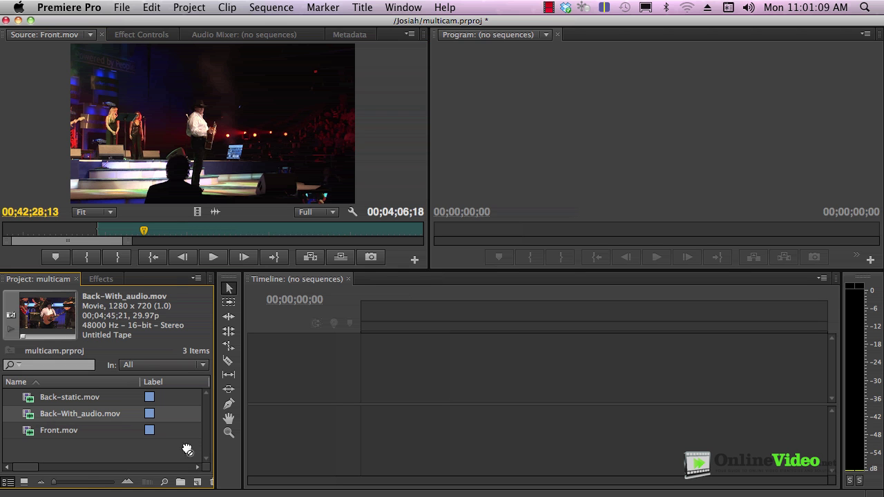
{"action": "left_click_drag", "start_coordinate": [193, 474], "coordinate": [197, 483]}
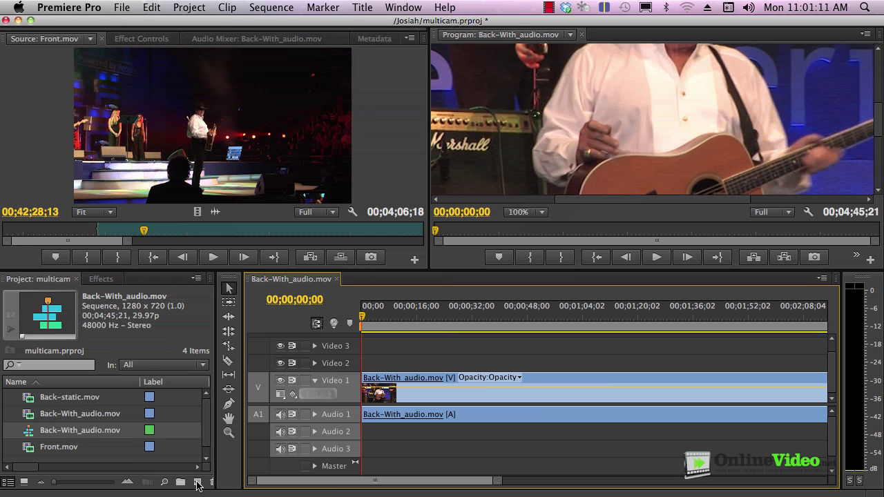
{"action": "left_click", "coordinate": [104, 432]}
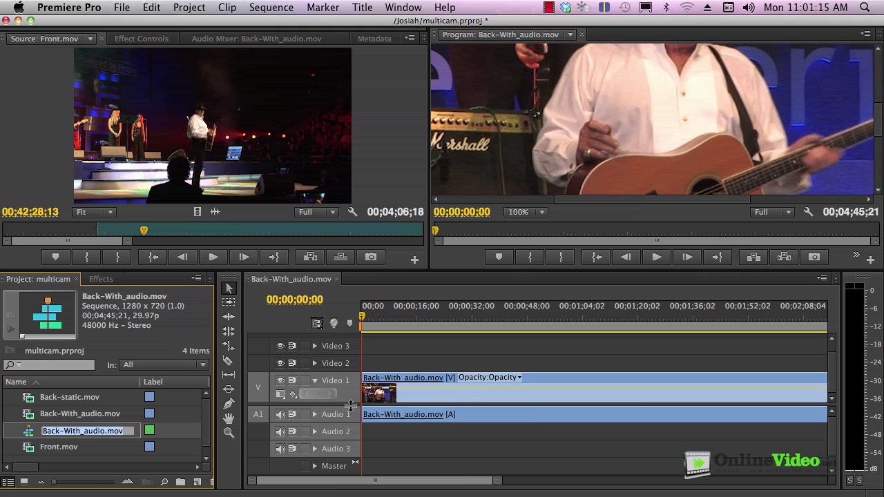
{"action": "type", "text": "Synch"}
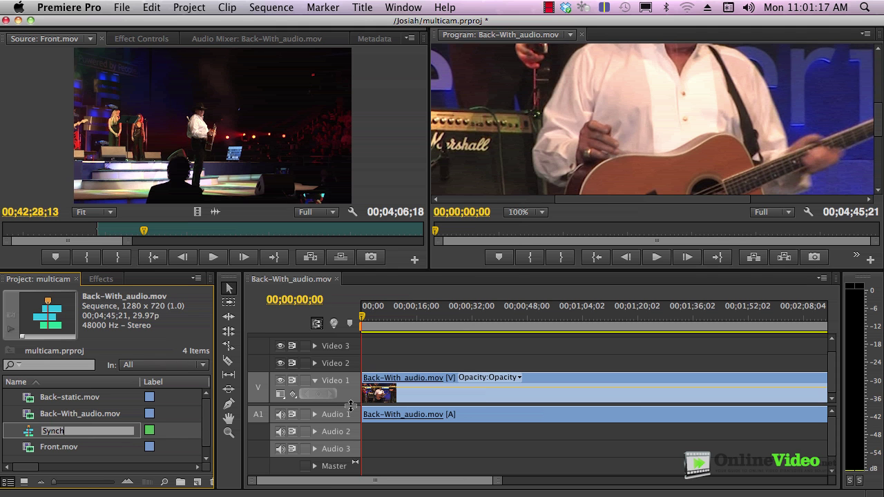
{"action": "left_click", "coordinate": [14, 433]}
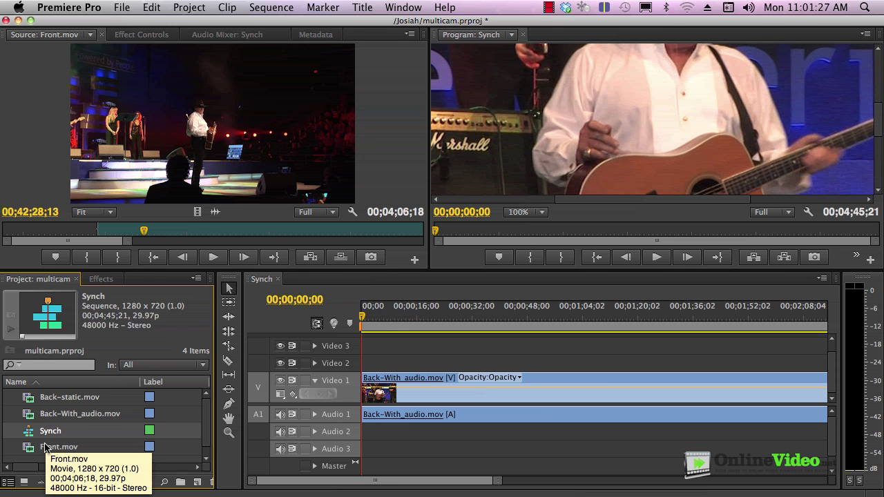
Place Front.mov on Video 2/Audio 2 and Back-static.mov on Video 3/Audio 3, both starting at zero.
{"action": "left_click_drag", "start_coordinate": [28, 453], "coordinate": [373, 366]}
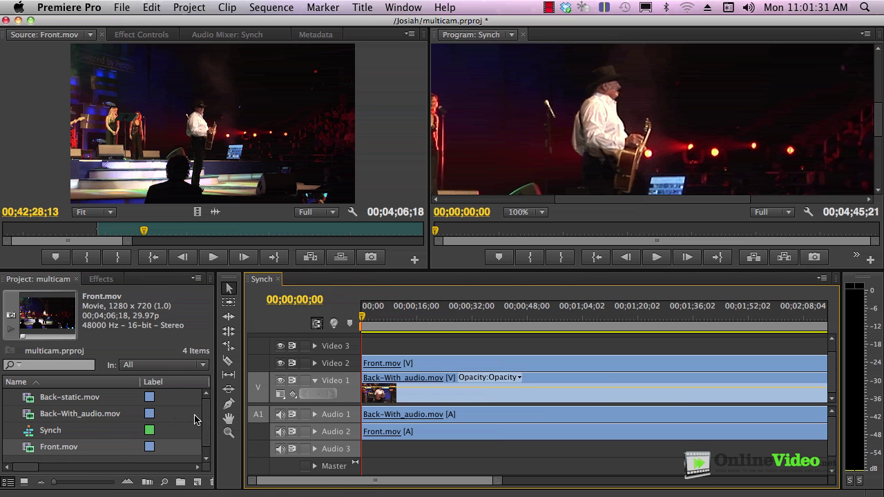
{"action": "left_click_drag", "start_coordinate": [43, 404], "coordinate": [363, 350]}
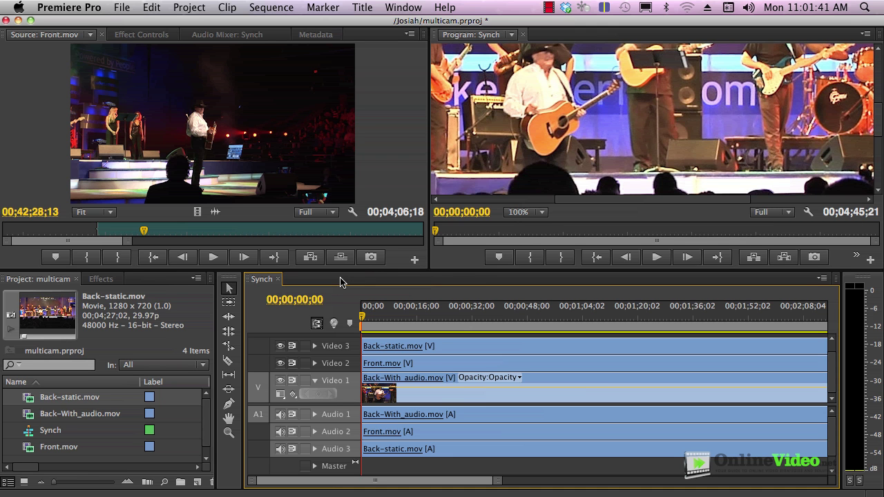
Maximize the Synch timeline, expand and heighten Audio 1–3, and zoom in on their waveforms.
{"action": "key", "text": "grave"}
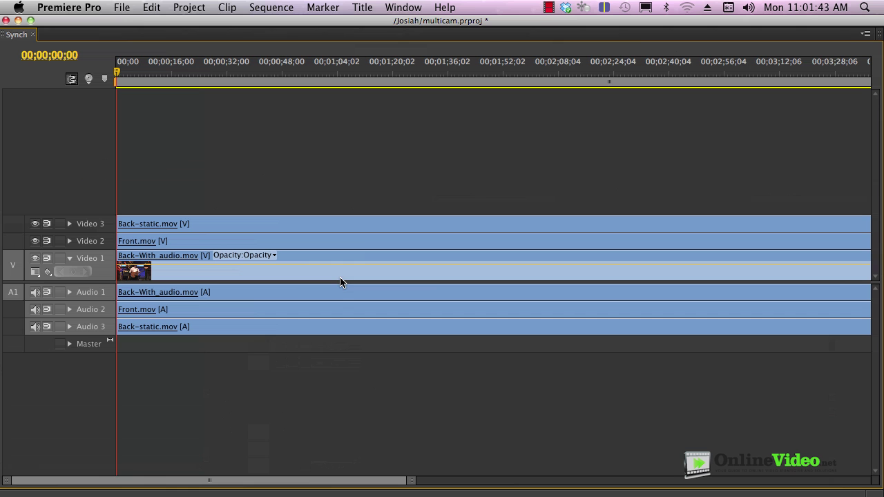
{"action": "left_click_drag", "start_coordinate": [96, 282], "coordinate": [98, 164]}
{"action": "left_click", "coordinate": [69, 175]}
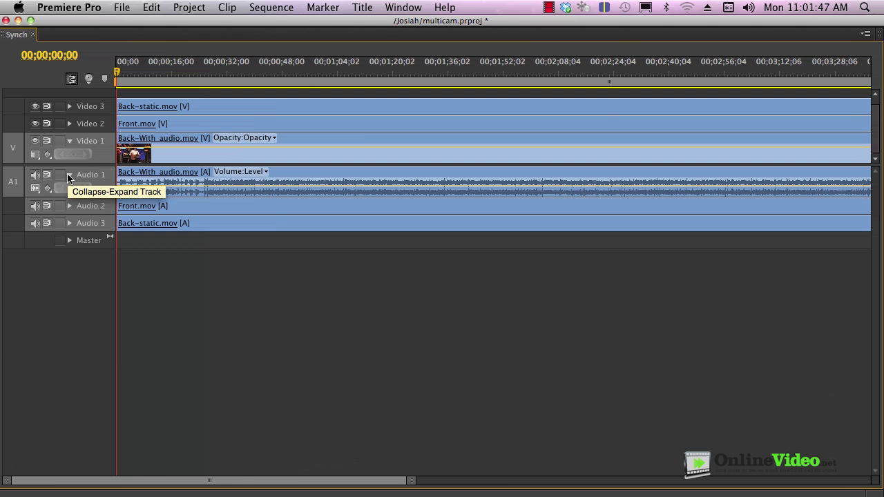
{"action": "left_click", "coordinate": [69, 206]}
{"action": "left_click", "coordinate": [70, 238]}
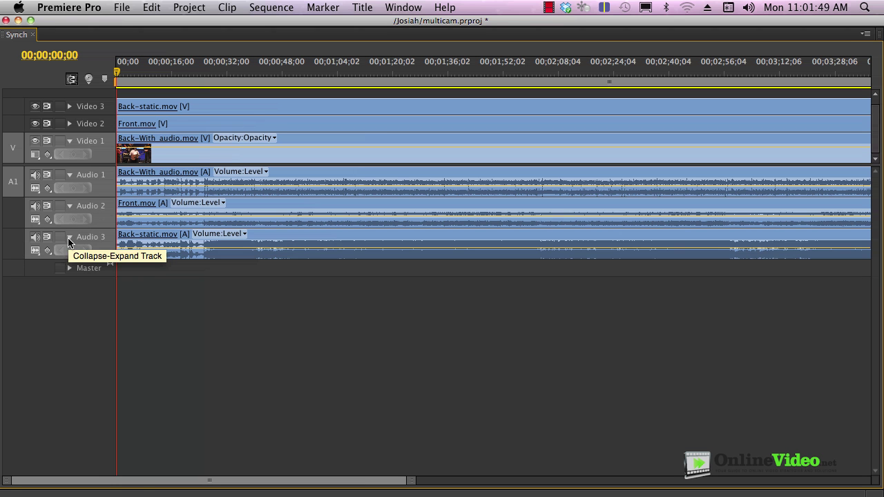
{"action": "left_click_drag", "start_coordinate": [69, 258], "coordinate": [65, 333]}
{"action": "left_click_drag", "start_coordinate": [87, 228], "coordinate": [85, 276]}
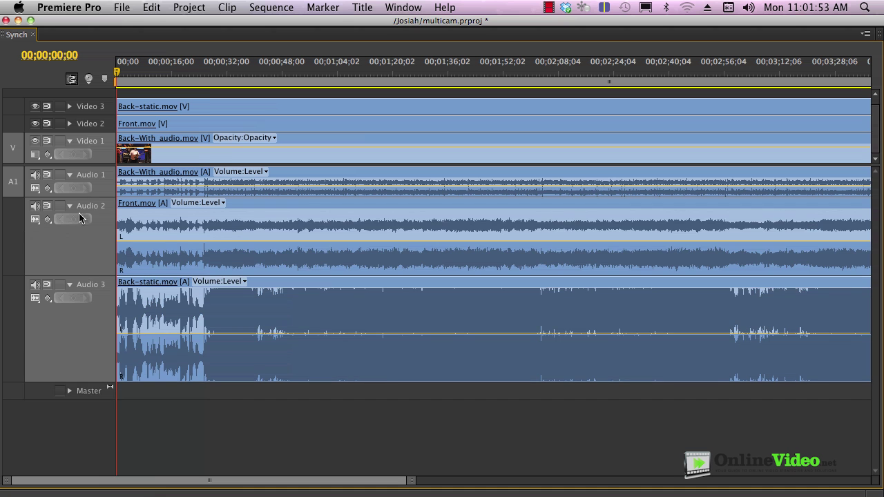
{"action": "left_click_drag", "start_coordinate": [83, 197], "coordinate": [85, 247]}
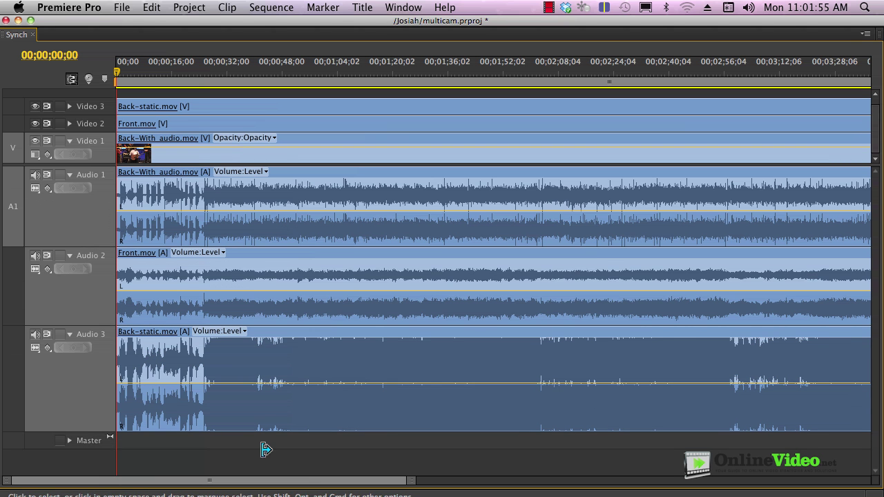
{"action": "left_click_drag", "start_coordinate": [410, 481], "coordinate": [105, 488]}
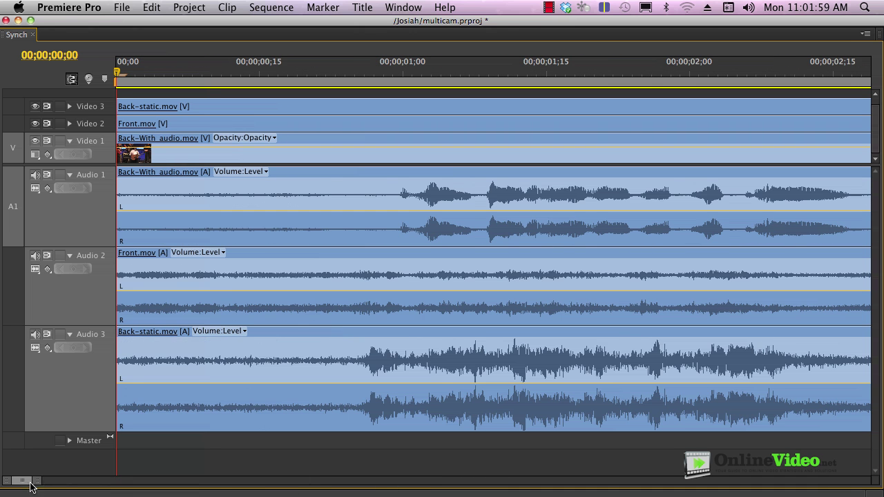
Shift the Front.mov and Back-static.mov clips slightly later to line up their audio.
{"action": "mouse_move", "coordinate": [30, 486]}
{"action": "left_mouse_down"}
{"action": "mouse_move", "coordinate": [58, 487]}
{"action": "mouse_move", "coordinate": [42, 486]}
{"action": "left_mouse_up"}
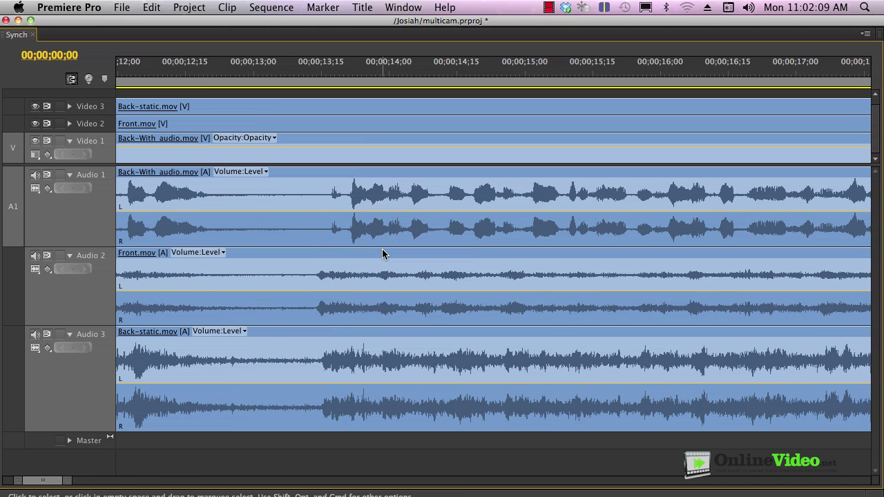
{"action": "left_click_drag", "start_coordinate": [384, 250], "coordinate": [395, 255]}
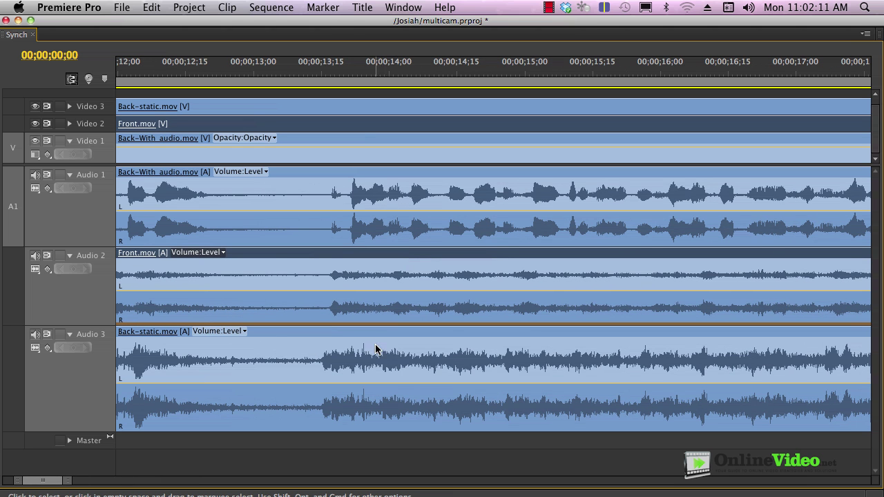
{"action": "left_click_drag", "start_coordinate": [373, 341], "coordinate": [386, 341]}
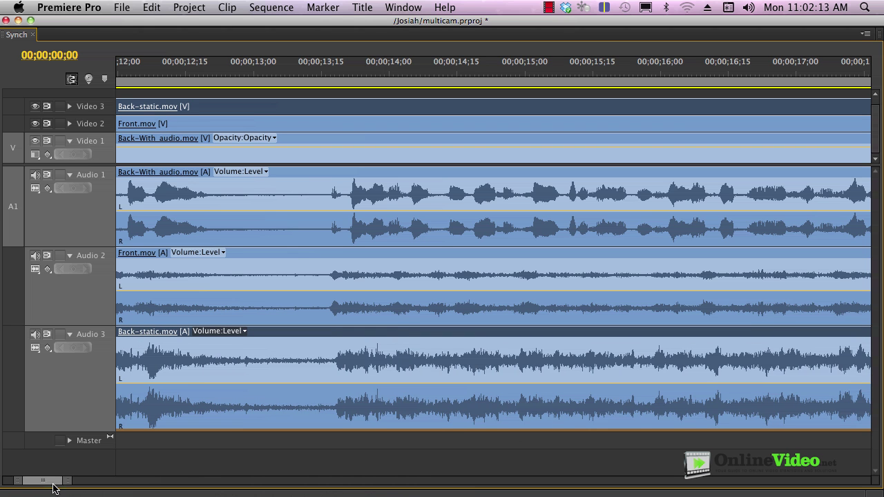
{"action": "left_click_drag", "start_coordinate": [64, 487], "coordinate": [75, 483]}
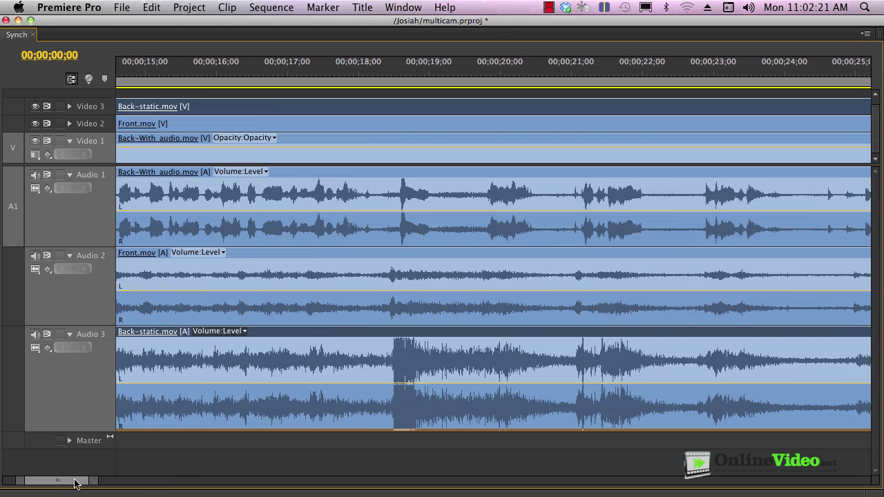
{"action": "left_click_drag", "start_coordinate": [73, 484], "coordinate": [75, 483]}
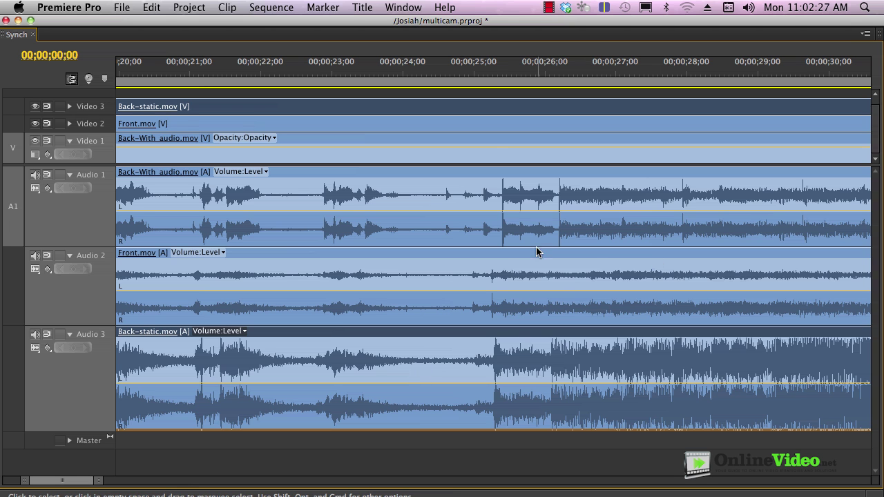
Select the Front.mov clips and park the playhead on the audio peak at 00;00;25;12.
{"action": "left_click", "coordinate": [502, 259]}
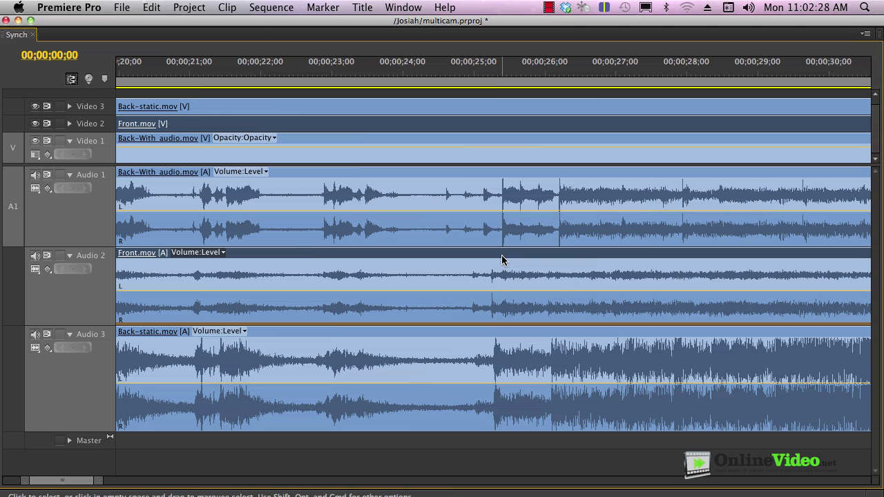
{"action": "left_click", "coordinate": [505, 72]}
{"action": "left_click_drag", "start_coordinate": [505, 72], "coordinate": [503, 72]}
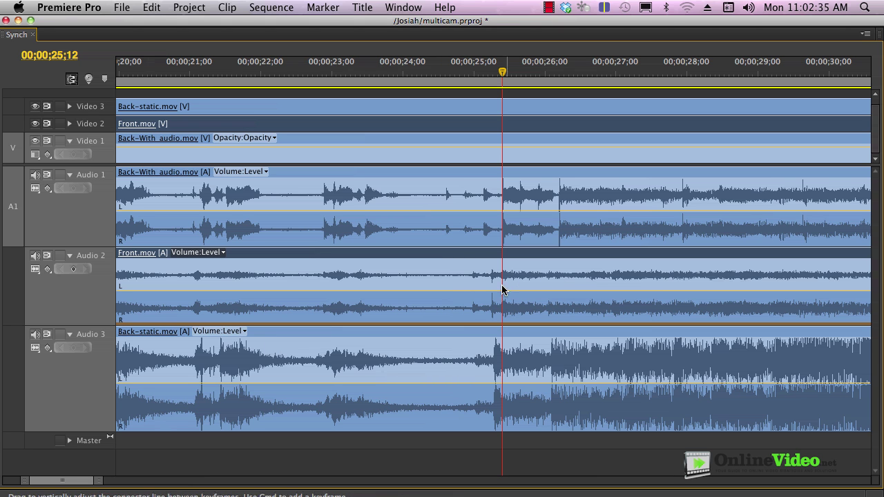
Alt-select the Back-static.mov clips and nudge them frame by frame toward the 00;00;25;12 peak.
{"action": "mouse_move", "coordinate": [481, 254]}
{"action": "left_mouse_down"}
{"action": "mouse_move", "coordinate": [493, 257]}
{"action": "mouse_move", "coordinate": [467, 254]}
{"action": "mouse_move", "coordinate": [489, 259]}
{"action": "left_mouse_up"}
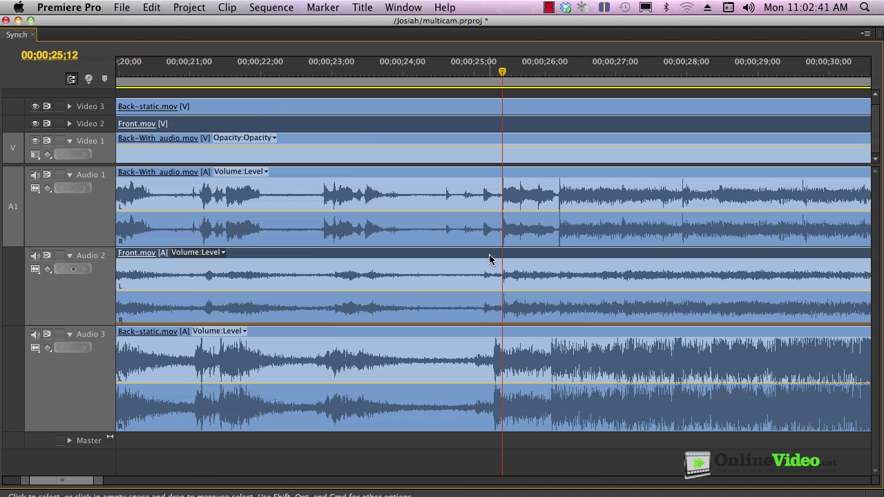
{"action": "left_click_drag", "start_coordinate": [489, 259], "coordinate": [526, 252]}
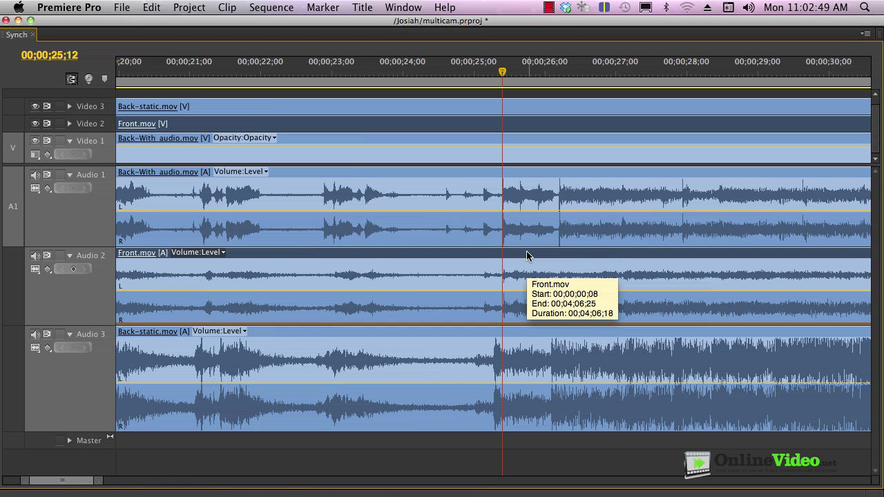
{"action": "key", "text": "alt"}
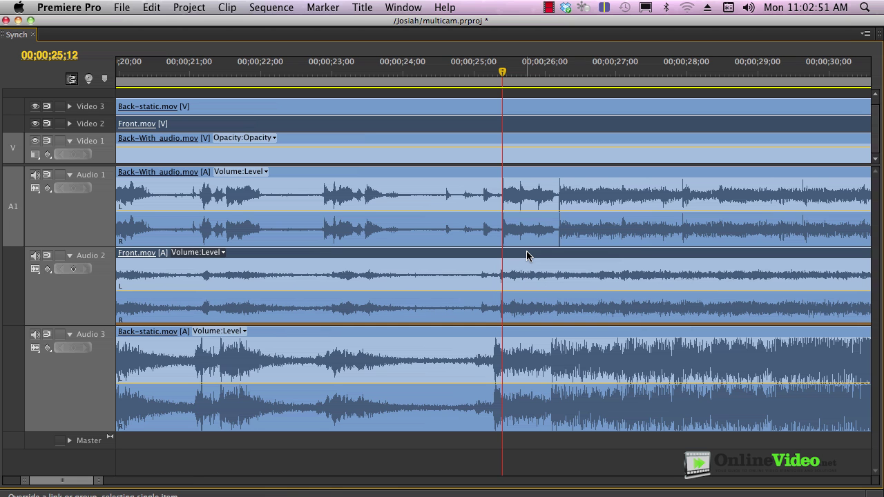
{"action": "left_click", "coordinate": [518, 336]}
{"action": "key", "text": "super+Right"}
{"action": "key", "text": "super+Right"}
{"action": "key", "text": "super+Right"}
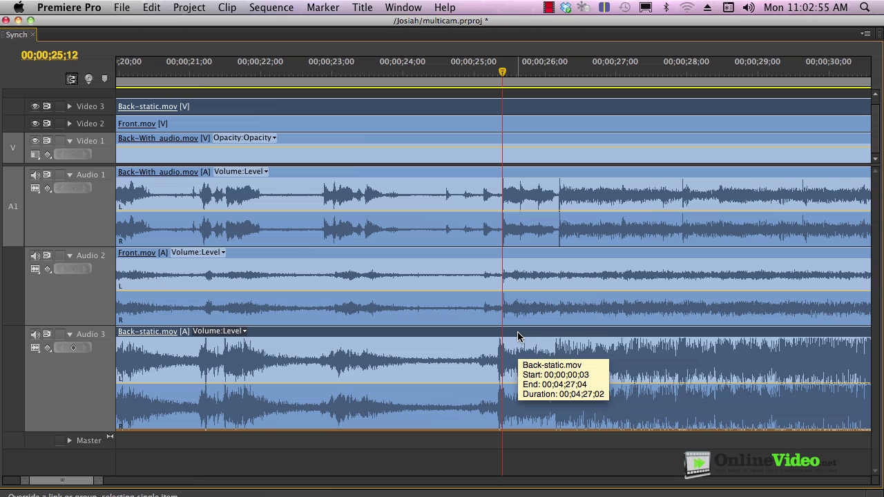
{"action": "key", "text": "super+Left"}
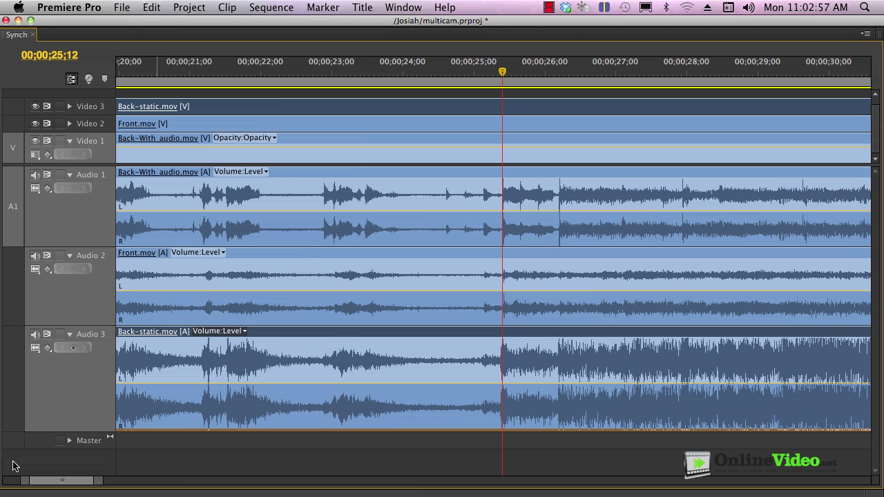
Zoom in, nudge Back-static.mov to start at 00;00;00;07, and play from the sync point and from 5 seconds to check alignment.
{"action": "key", "text": "="}
{"action": "key", "text": "="}
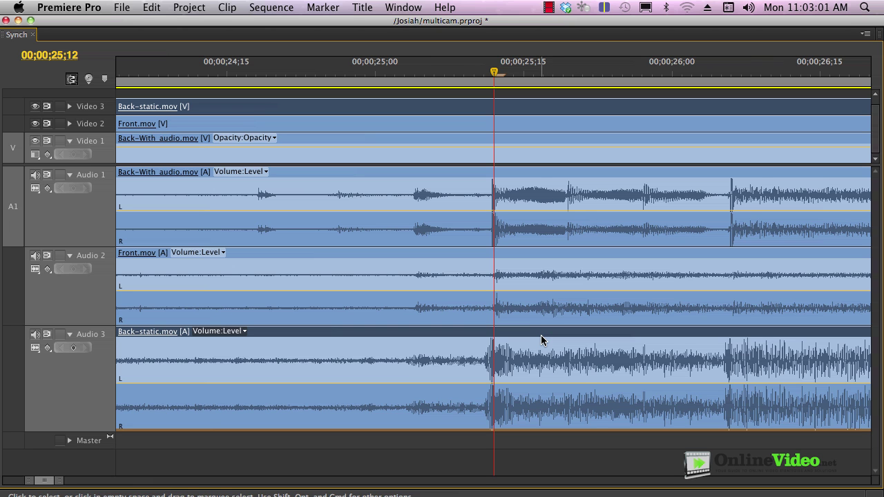
{"action": "key", "text": "super+Right"}
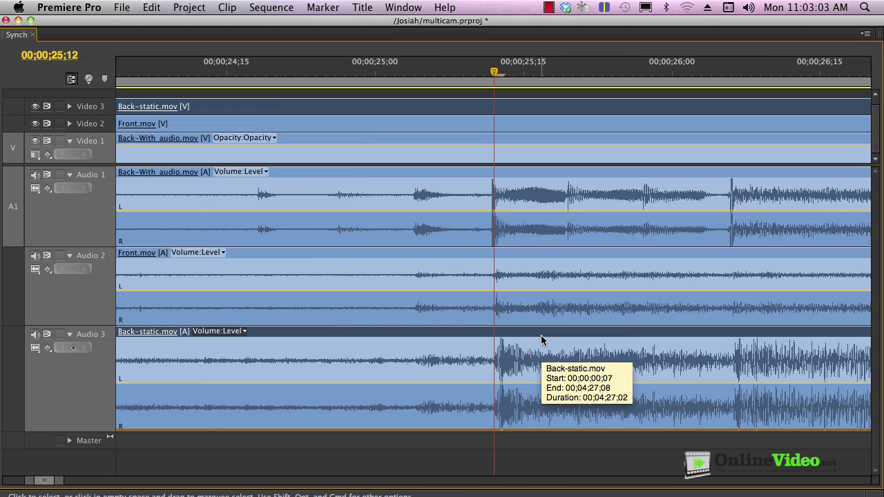
{"action": "left_click", "coordinate": [248, 70]}
{"action": "key", "text": "super+space"}
{"action": "key", "text": "super+space"}
{"action": "key", "text": "space"}
{"action": "key", "text": "space"}
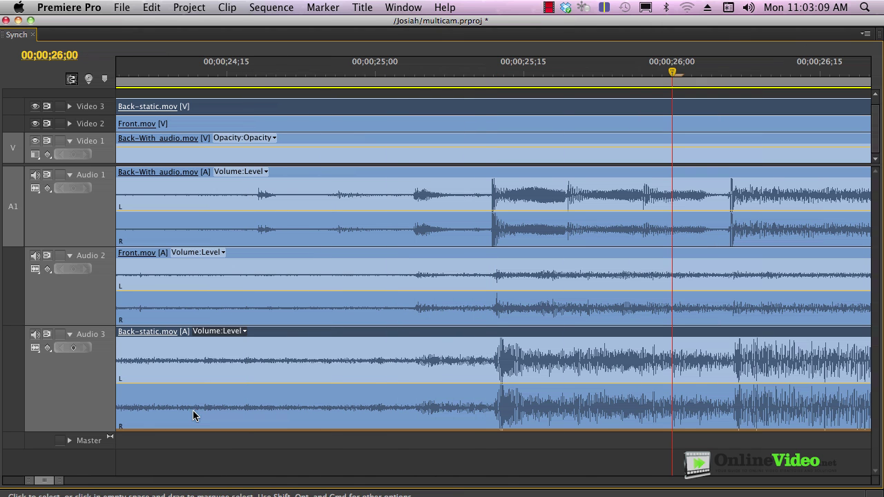
{"action": "scroll", "coordinate": [35, 479], "scroll_direction": "left", "scroll_amount": 15}
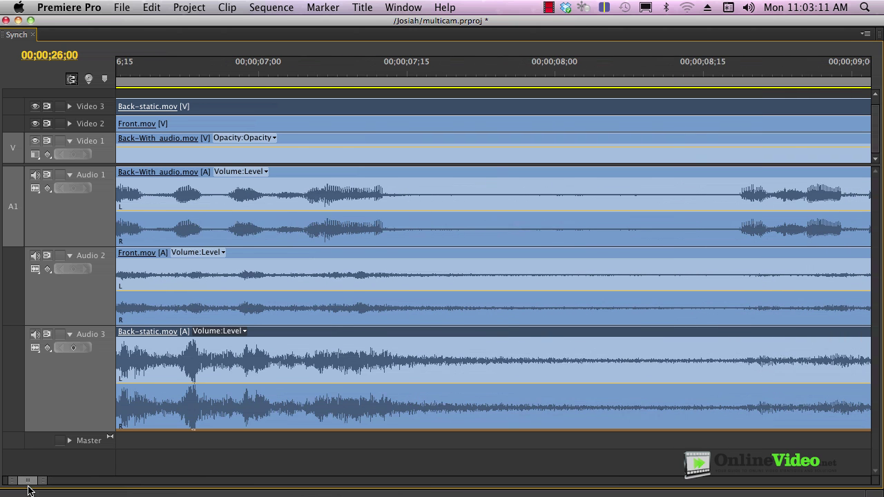
{"action": "left_click", "coordinate": [328, 74]}
{"action": "key", "text": "space"}
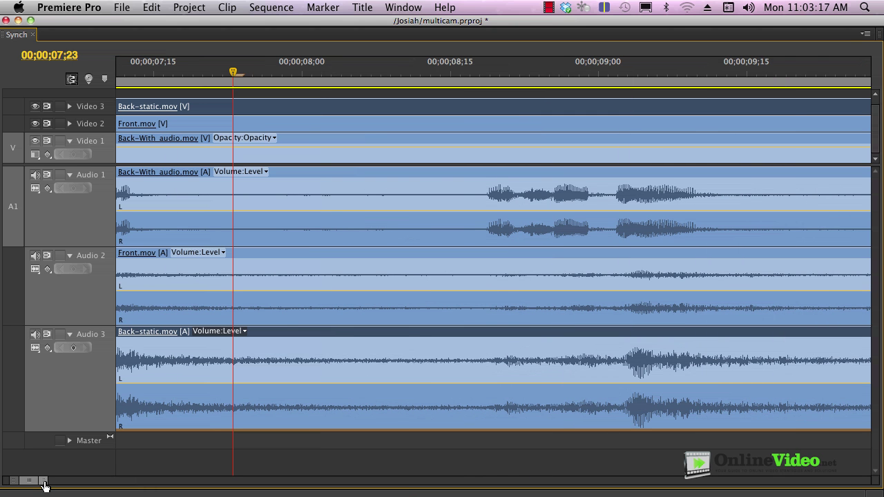
{"action": "left_click_drag", "start_coordinate": [45, 481], "coordinate": [75, 485]}
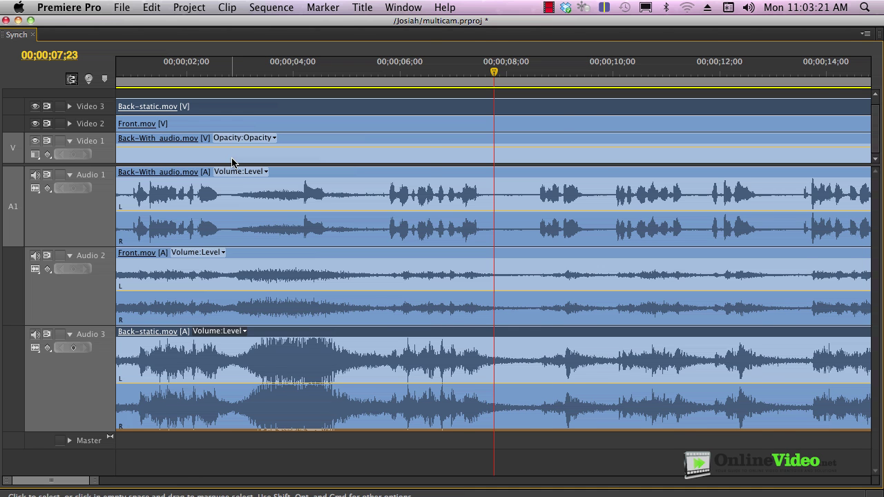
Restore the full workspace, collapse Audio 1–3, and resize the timeline to reveal Video 2 and 3.
{"action": "key", "text": "grave"}
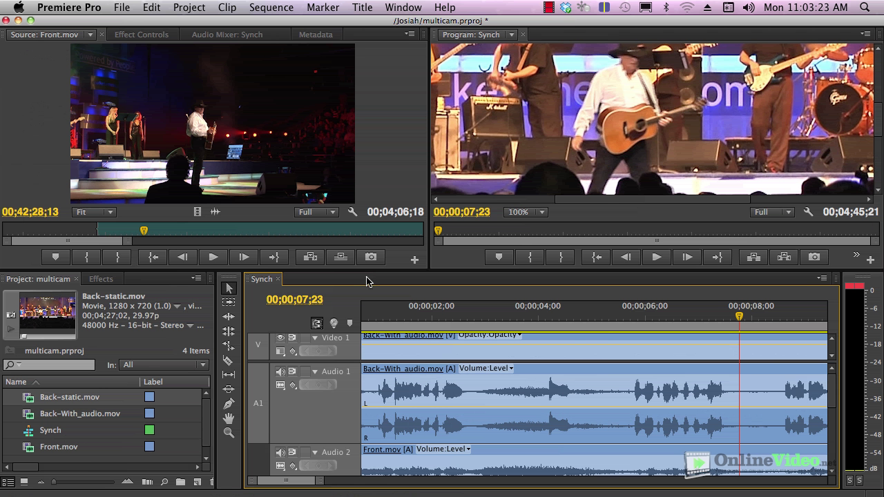
{"action": "left_click_drag", "start_coordinate": [359, 274], "coordinate": [356, 317]}
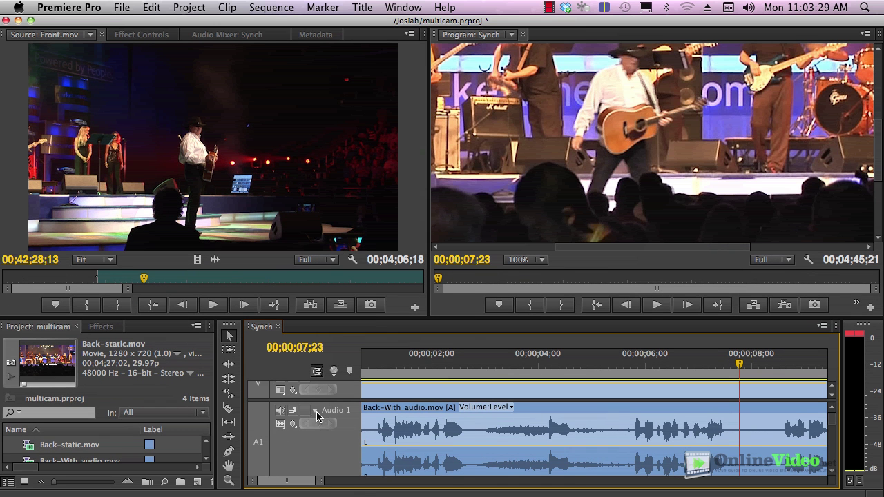
{"action": "left_click", "coordinate": [316, 412]}
{"action": "left_click", "coordinate": [315, 429]}
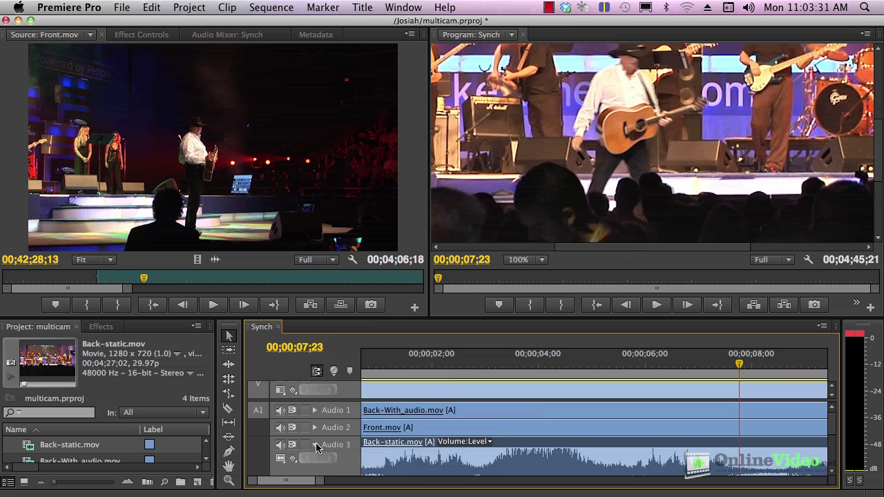
{"action": "left_click", "coordinate": [315, 445]}
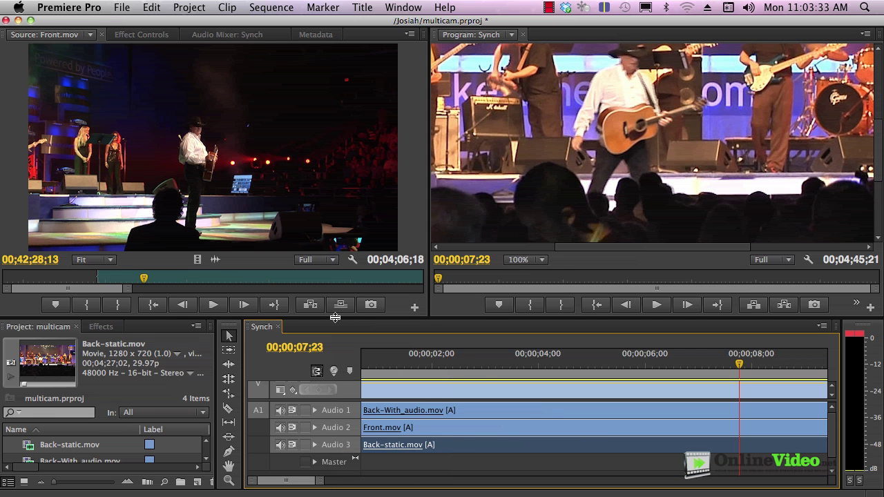
{"action": "left_click_drag", "start_coordinate": [335, 319], "coordinate": [328, 265]}
{"action": "left_click_drag", "start_coordinate": [321, 358], "coordinate": [320, 419]}
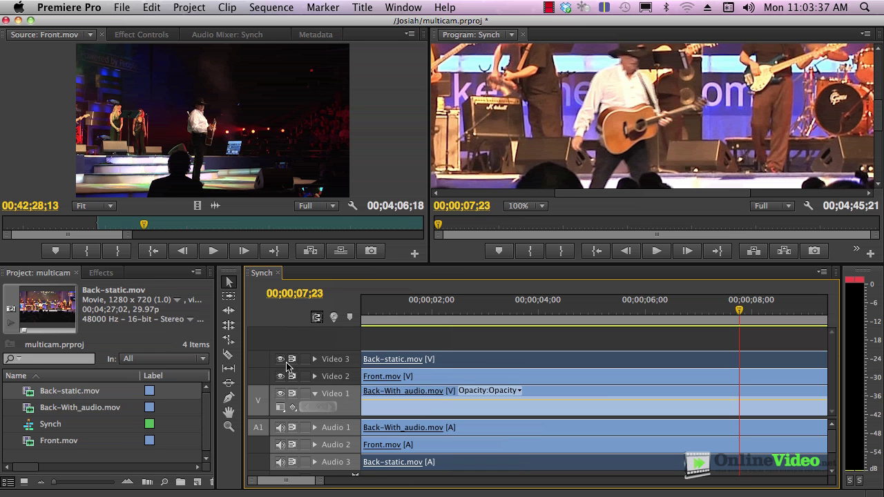
Set the Program monitor to Fit and scrub the playhead to about 3 seconds.
{"action": "left_click", "coordinate": [527, 206]}
{"action": "left_click", "coordinate": [529, 219]}
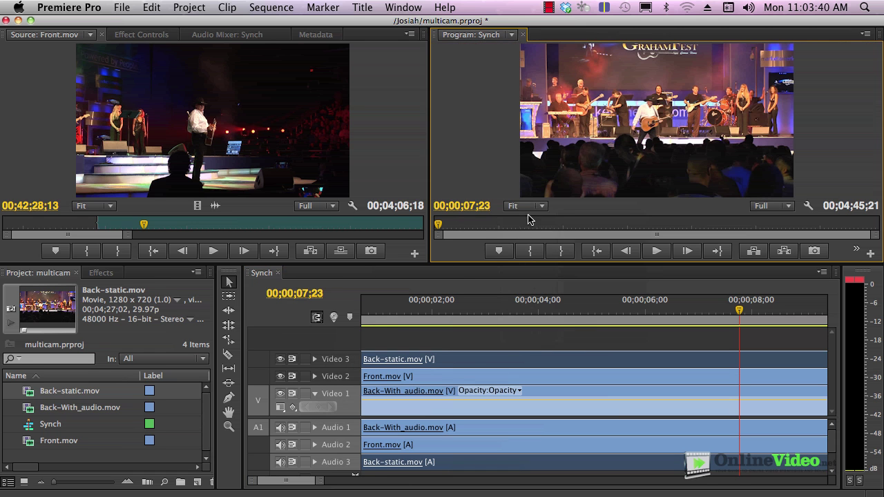
{"action": "left_click", "coordinate": [440, 319]}
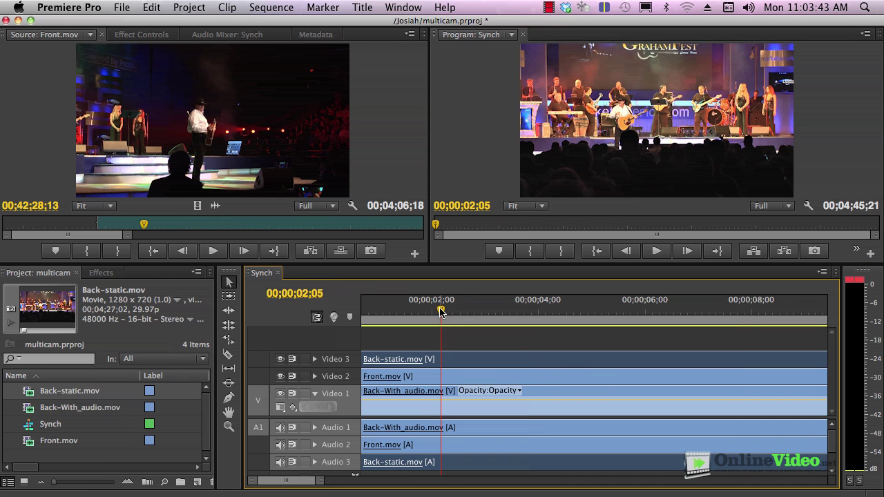
{"action": "left_click_drag", "start_coordinate": [439, 310], "coordinate": [401, 312]}
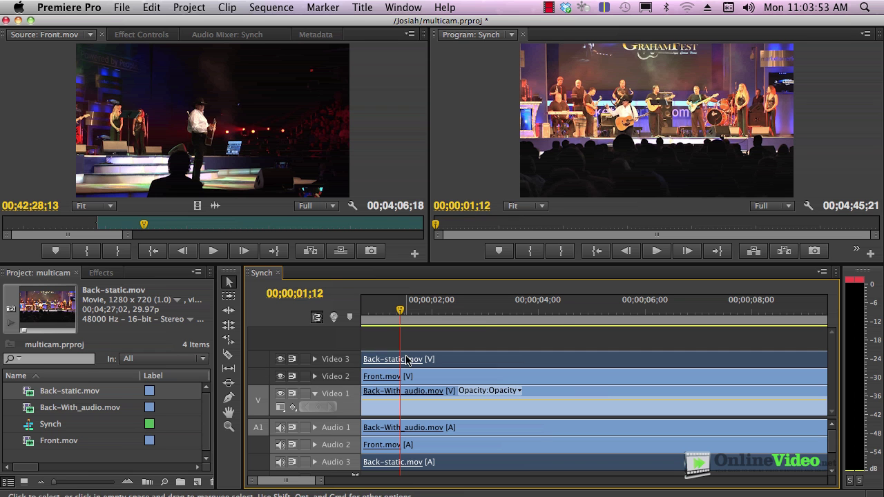
Preview each angle by toggling Video 3 and Video 2 output off and on, then zoom the timeline in.
{"action": "left_click", "coordinate": [281, 359]}
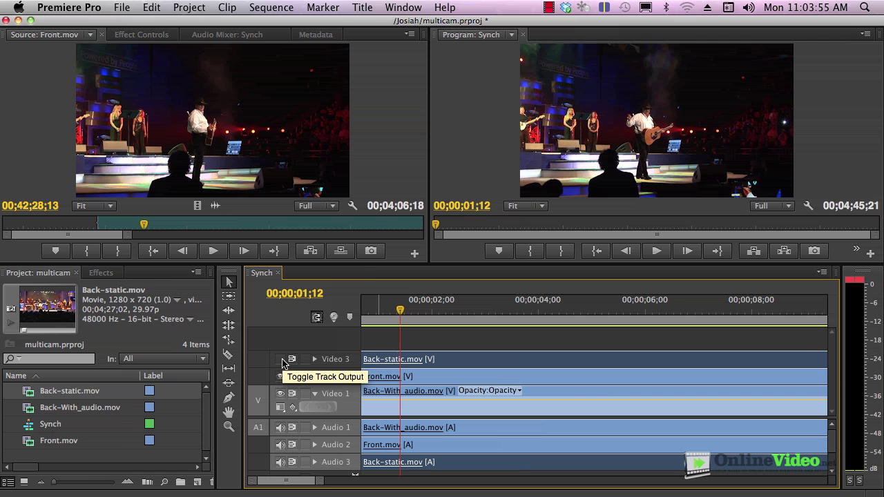
{"action": "left_click", "coordinate": [281, 376]}
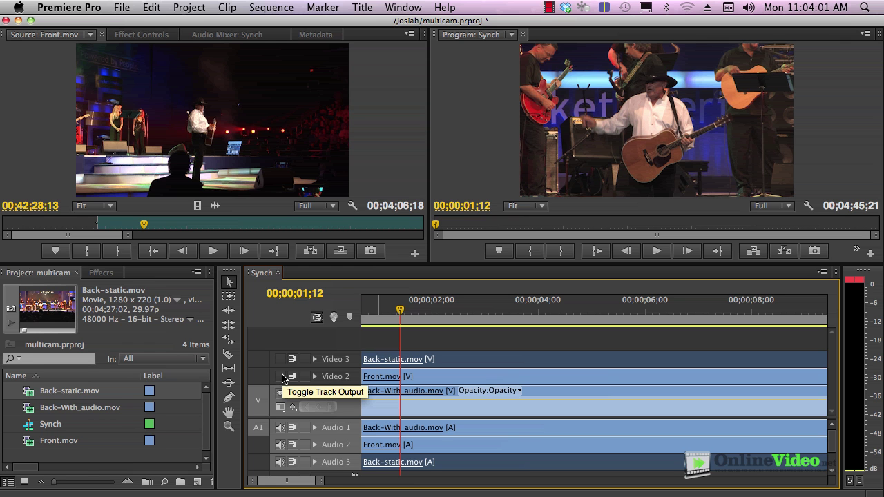
{"action": "left_click", "coordinate": [282, 376]}
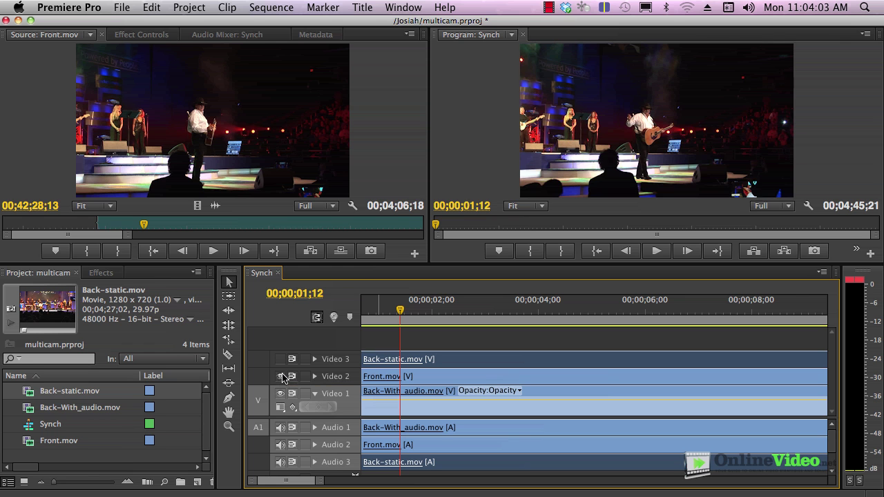
{"action": "left_click", "coordinate": [281, 359]}
{"action": "left_click_drag", "start_coordinate": [322, 483], "coordinate": [238, 487]}
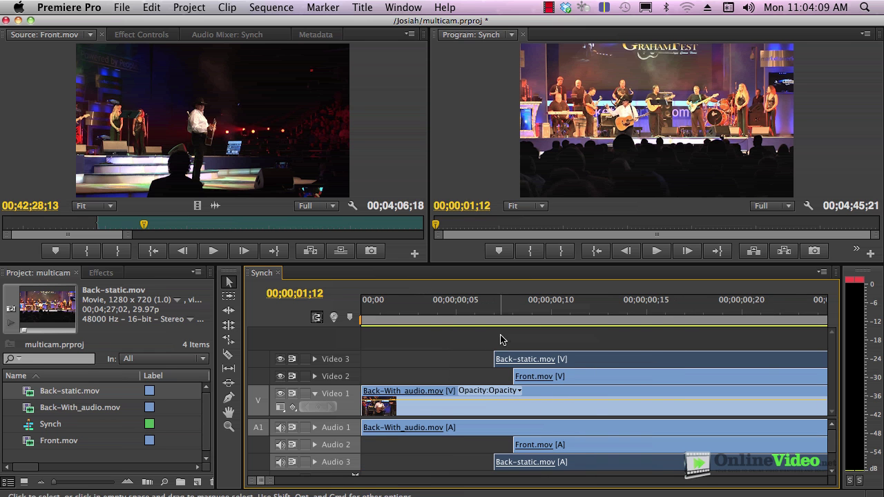
Trim the in-points of Back-static.mov and Back-With_audio.mov, then ripple delete the leading gap.
{"action": "left_click_drag", "start_coordinate": [495, 359], "coordinate": [514, 359]}
{"action": "left_click_drag", "start_coordinate": [363, 394], "coordinate": [514, 393]}
{"action": "right_click", "coordinate": [421, 366]}
{"action": "left_click", "coordinate": [428, 376]}
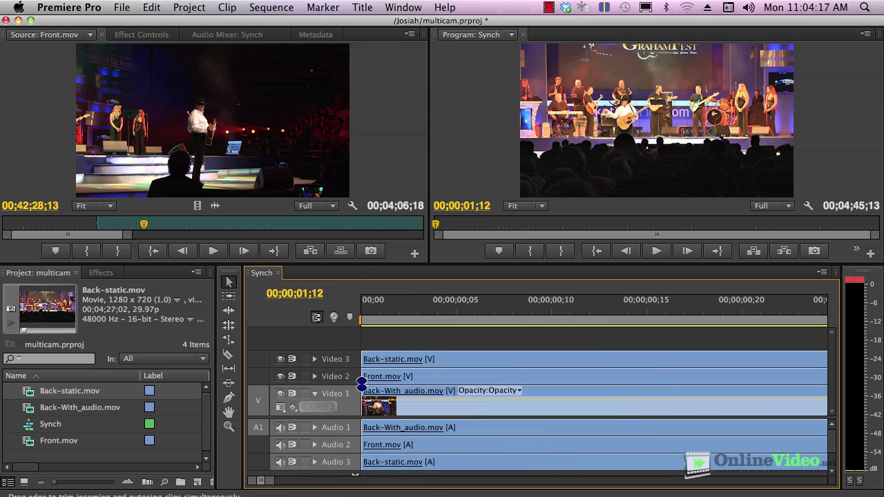
Synchronize the three angle clips by Clip Start.
{"action": "left_click", "coordinate": [399, 341]}
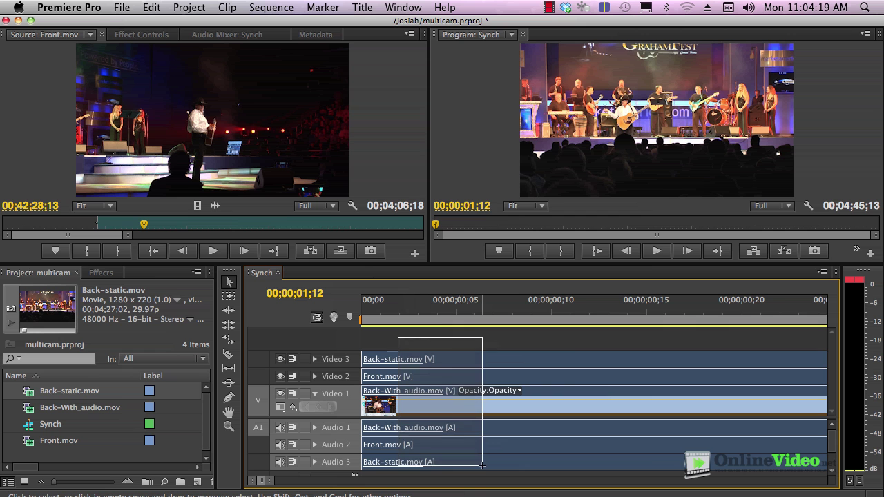
{"action": "right_click", "coordinate": [438, 364]}
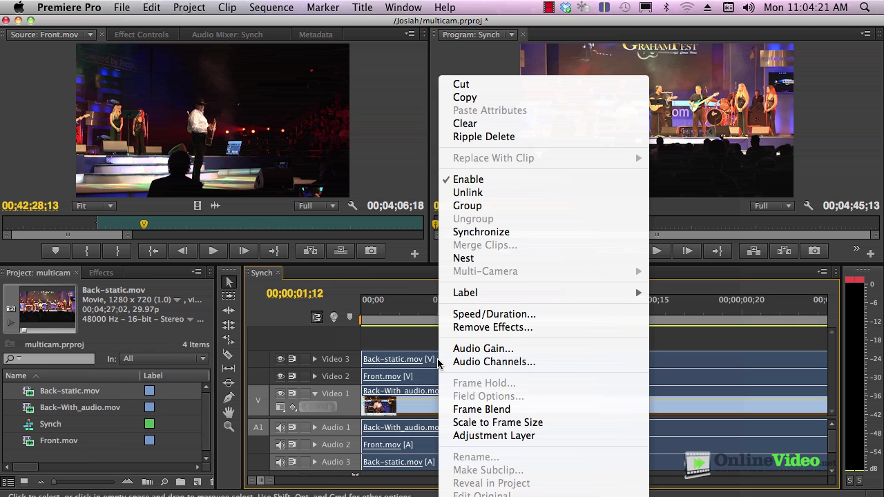
{"action": "left_click", "coordinate": [481, 232]}
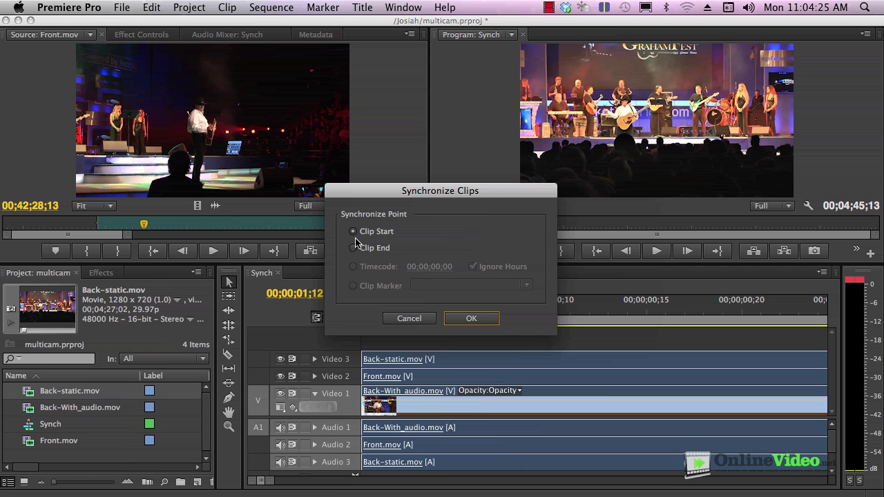
{"action": "left_click", "coordinate": [474, 317]}
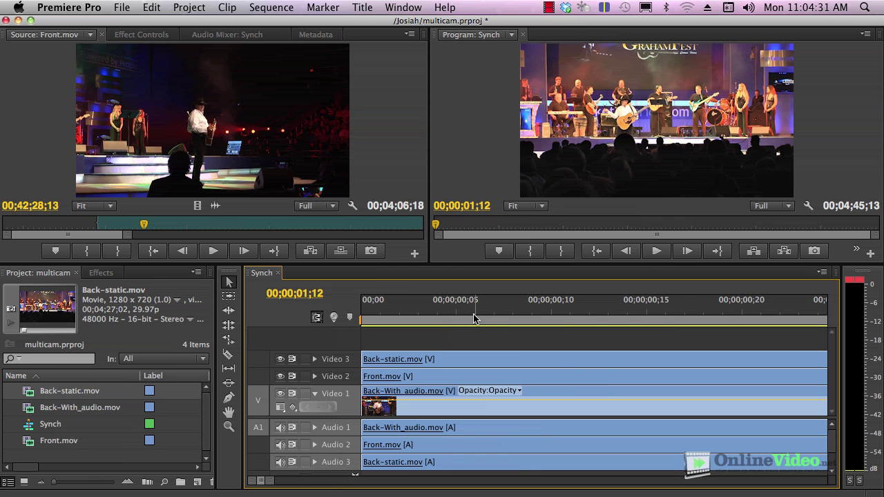
Enlarge the monitors, park the playhead at frame 11, and compare angles by toggling Video 3 and Video 2.
{"action": "left_click_drag", "start_coordinate": [467, 263], "coordinate": [468, 284]}
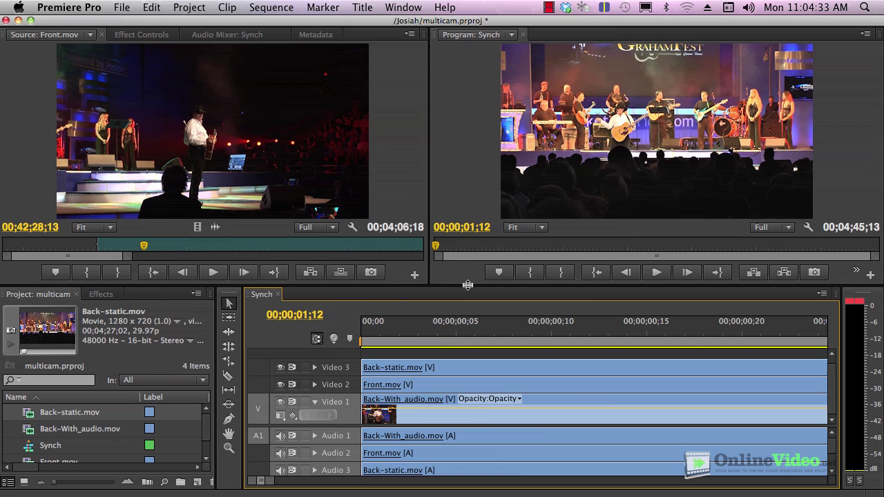
{"action": "left_click_drag", "start_coordinate": [532, 332], "coordinate": [570, 332]}
{"action": "left_click", "coordinate": [278, 367]}
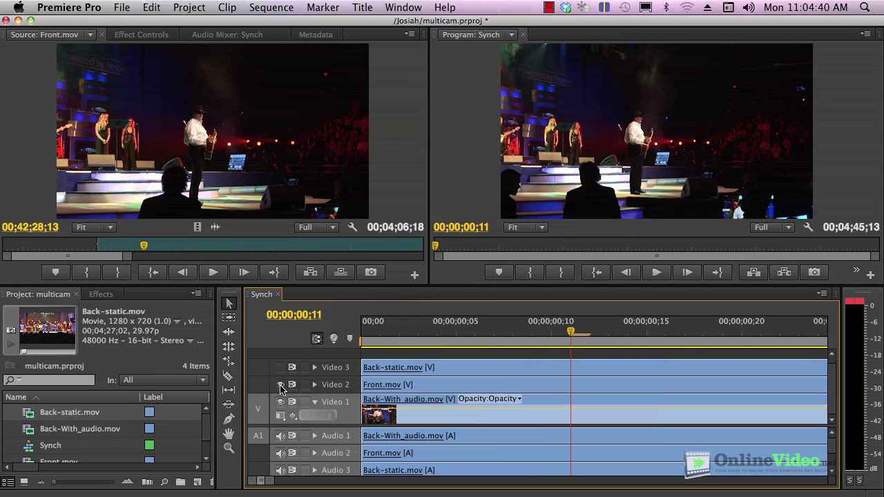
{"action": "left_click", "coordinate": [280, 385]}
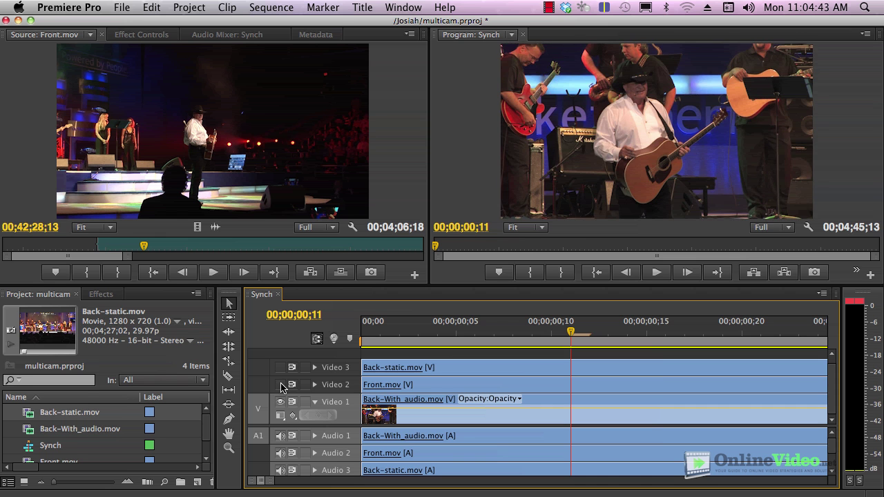
{"action": "left_click", "coordinate": [280, 384]}
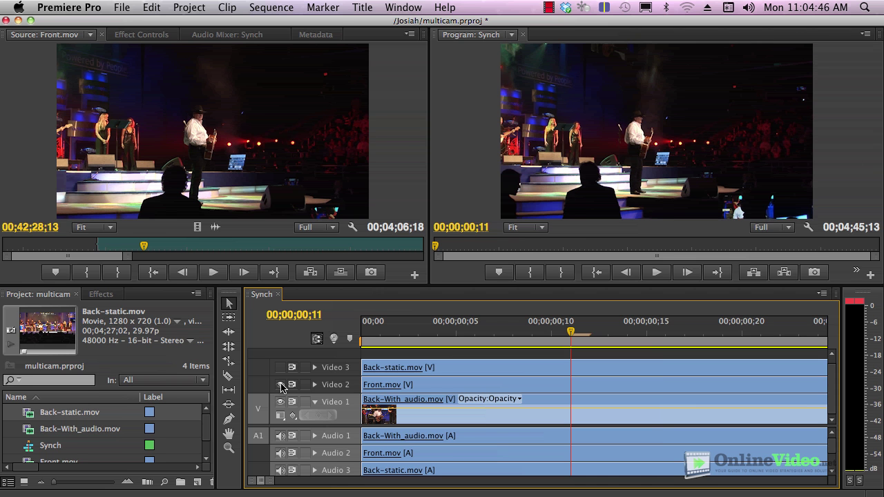
{"action": "left_click", "coordinate": [280, 367]}
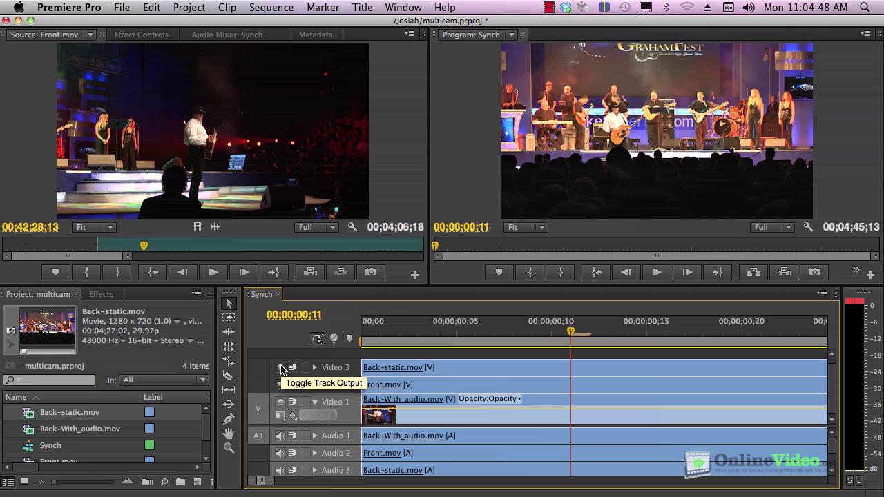
Toggle Video 3 and Video 2 output off and back on again to recheck alignment.
{"action": "left_click", "coordinate": [280, 368]}
{"action": "left_click", "coordinate": [281, 384]}
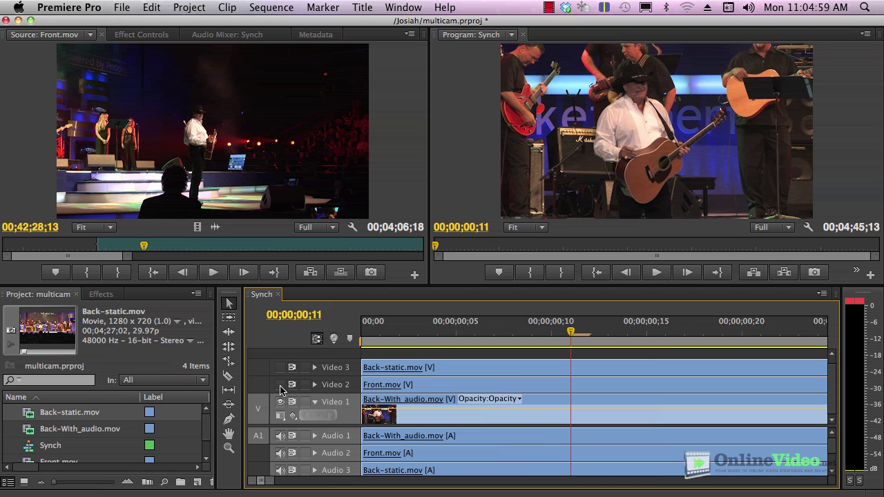
{"action": "left_click", "coordinate": [280, 384]}
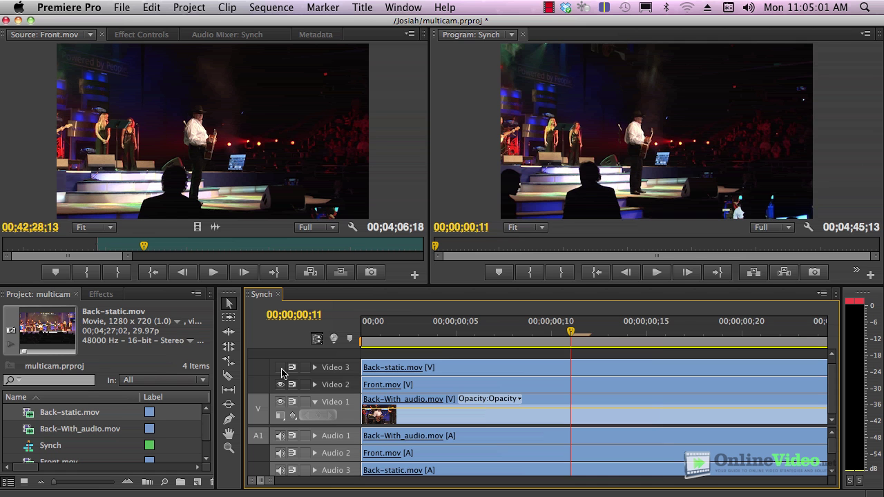
{"action": "left_click", "coordinate": [280, 368]}
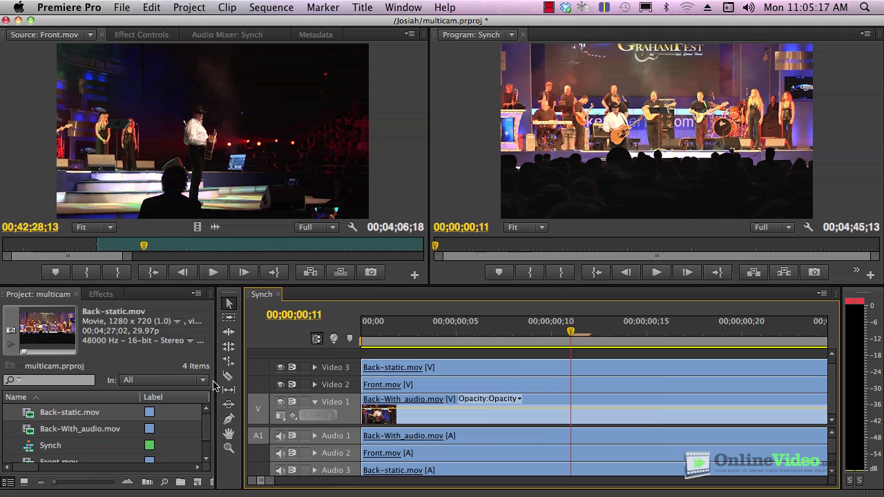
Create a new sequence containing the Synch sequence by dragging it onto New Item.
{"action": "left_click_drag", "start_coordinate": [243, 381], "coordinate": [242, 381]}
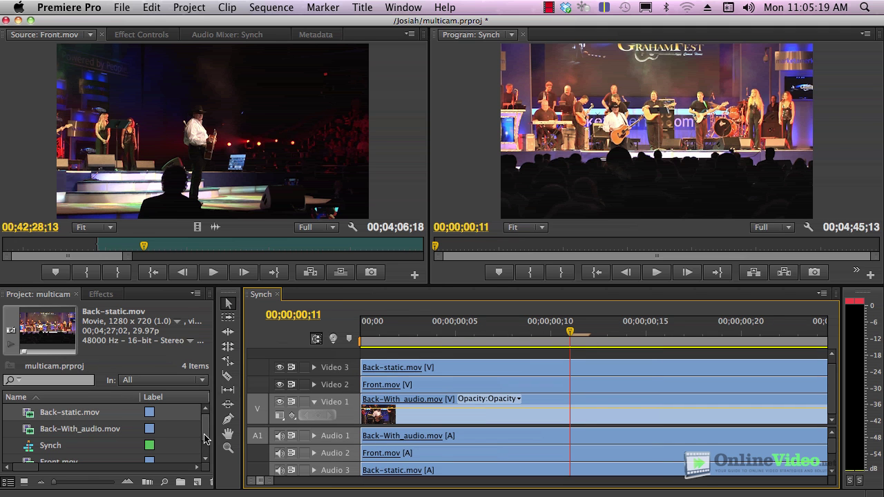
{"action": "scroll", "coordinate": [204, 437], "scroll_direction": "down", "scroll_amount": 1}
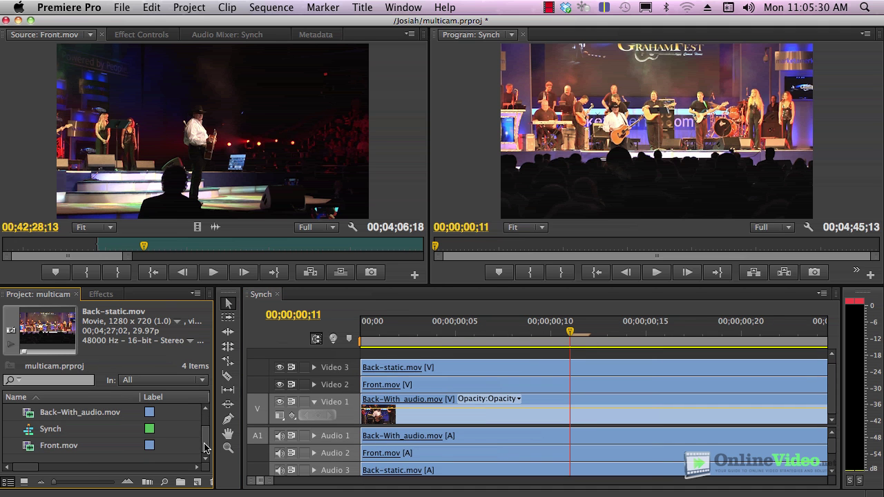
{"action": "left_click", "coordinate": [30, 431]}
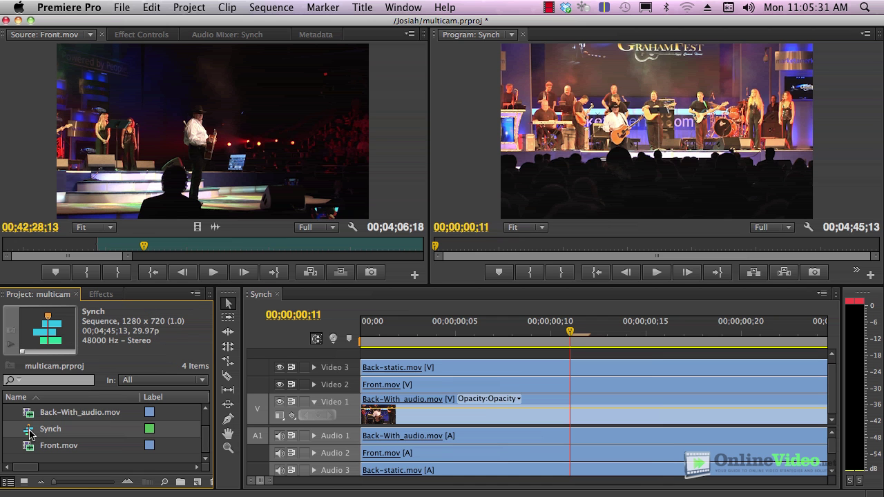
{"action": "left_click_drag", "start_coordinate": [30, 431], "coordinate": [200, 483]}
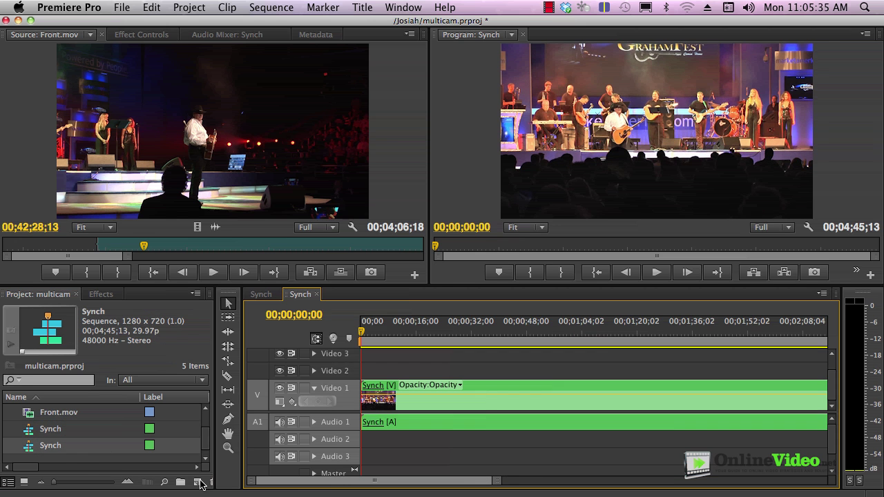
Rename the new sequence to 'Edit' and open it.
{"action": "left_click", "coordinate": [56, 447]}
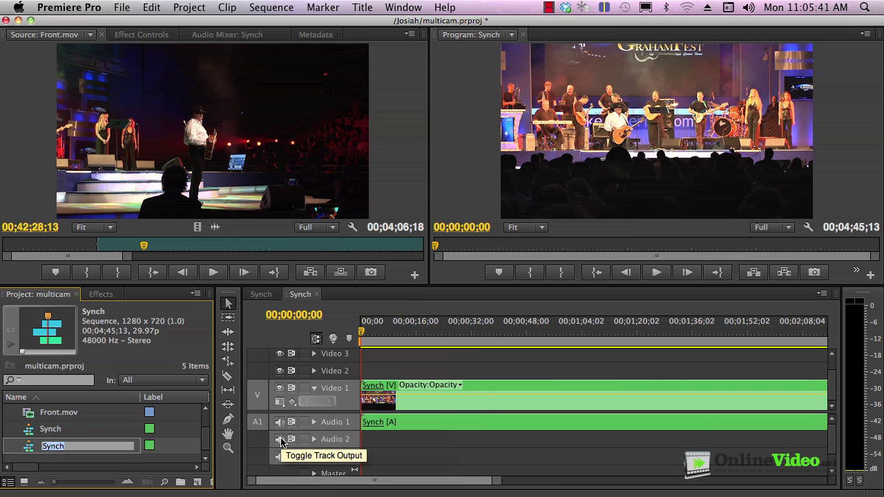
{"action": "type", "text": "Edit"}
{"action": "double_click", "coordinate": [31, 447]}
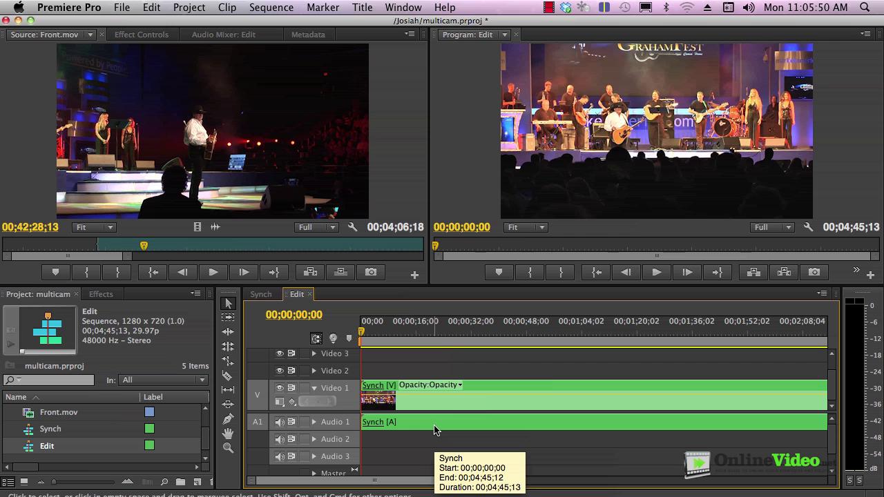
Enable Multi-Camera on the nested Synch clip, making it [MC1] Synch.
{"action": "right_click", "coordinate": [422, 399]}
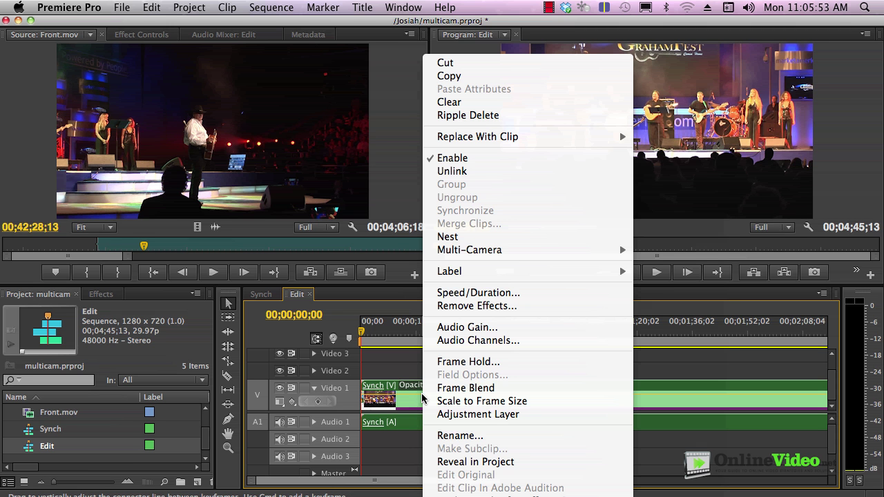
{"action": "mouse_move", "coordinate": [559, 252]}
{"action": "left_click", "coordinate": [676, 252]}
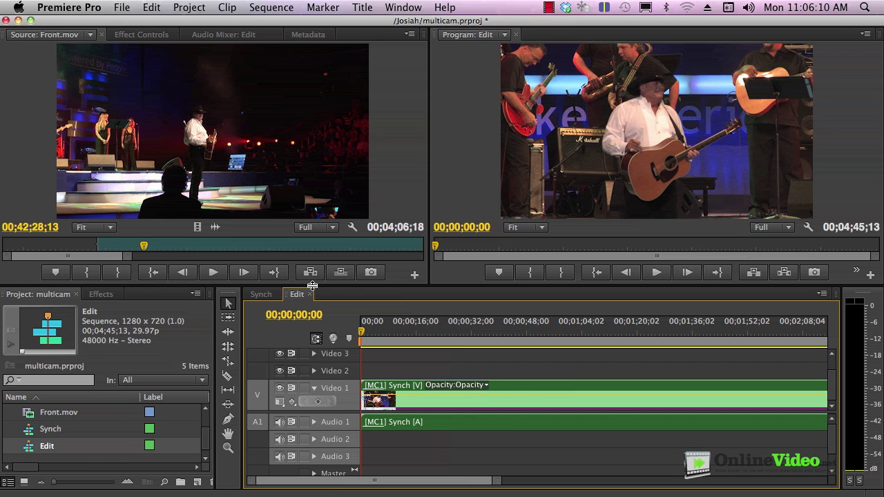
{"action": "left_click", "coordinate": [389, 10]}
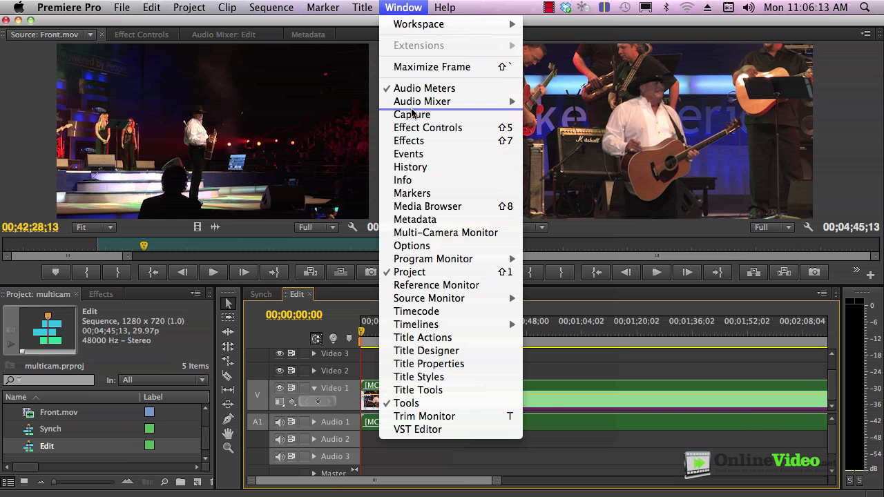
Show the Multi-Camera Monitor, move it up-left, and shrink it.
{"action": "left_click", "coordinate": [468, 237]}
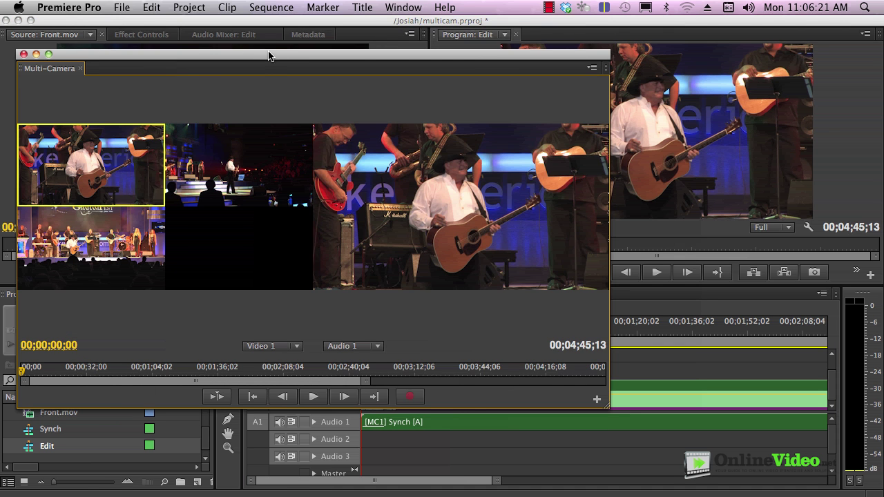
{"action": "left_click_drag", "start_coordinate": [269, 55], "coordinate": [264, 24]}
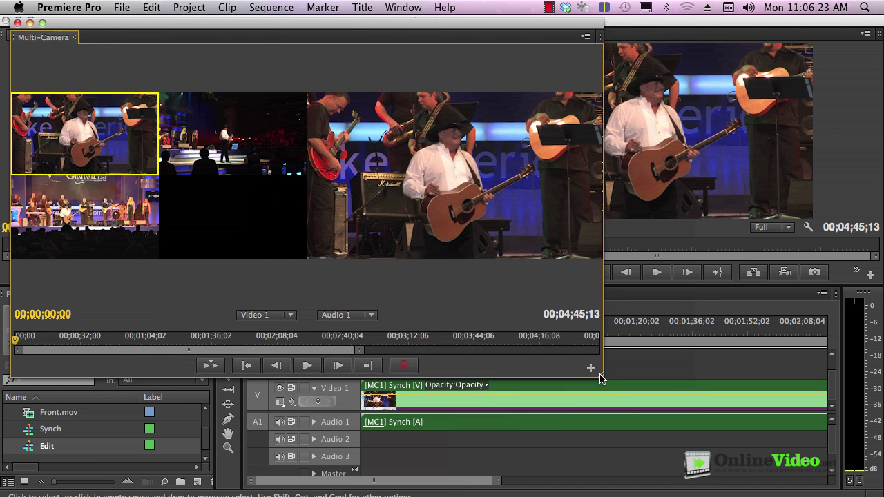
{"action": "left_click_drag", "start_coordinate": [600, 378], "coordinate": [476, 275]}
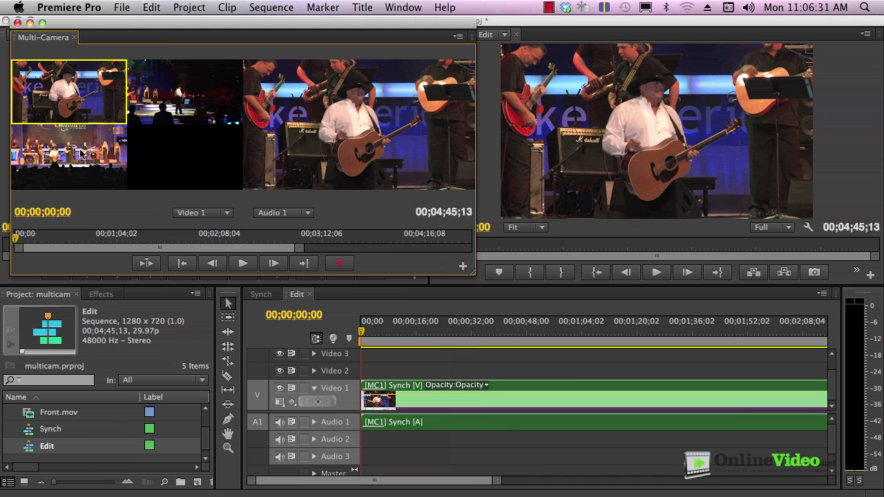
In the Synch sequence, turn off Video 3 and Video 2 output, then return to Edit.
{"action": "left_click", "coordinate": [259, 294]}
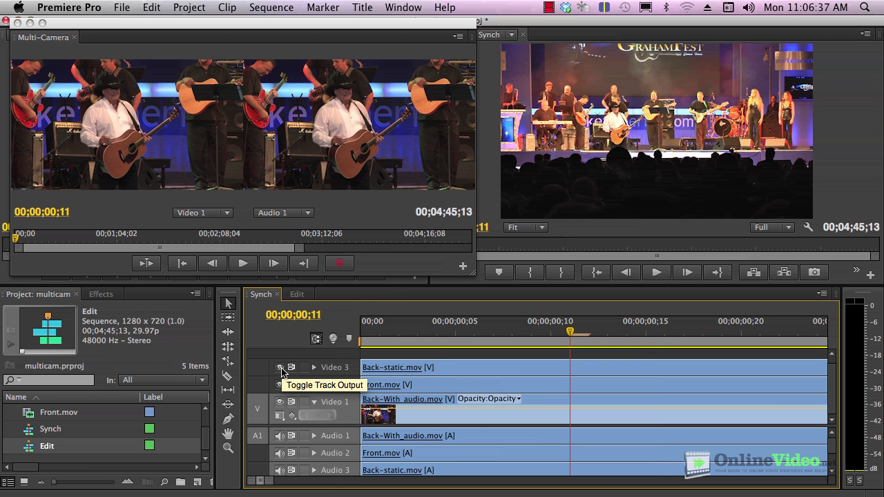
{"action": "left_click", "coordinate": [281, 368]}
{"action": "left_click", "coordinate": [281, 386]}
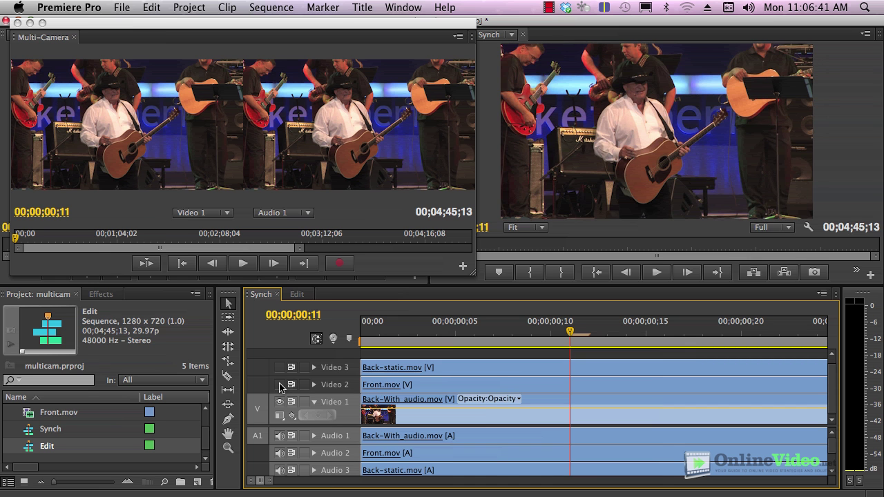
{"action": "left_click", "coordinate": [304, 295]}
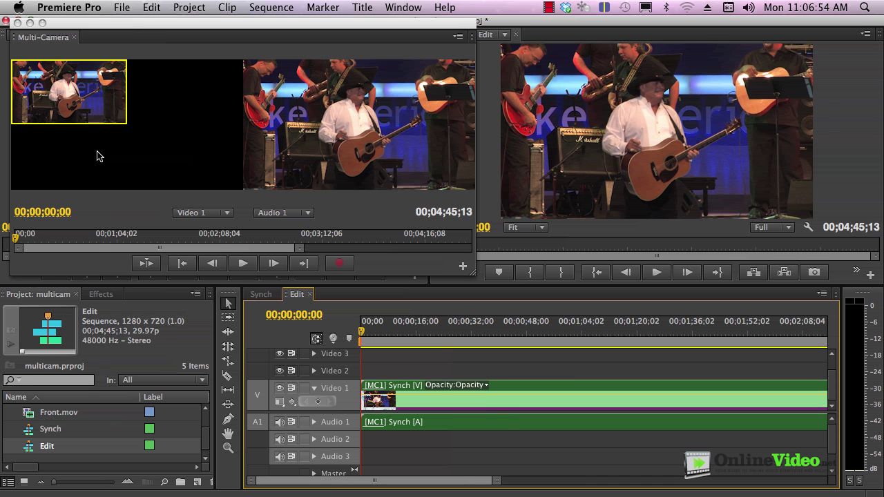
Turn Video 3 and Video 2 output back on in Synch and return to the Edit sequence.
{"action": "left_click", "coordinate": [266, 295]}
{"action": "left_click", "coordinate": [279, 367]}
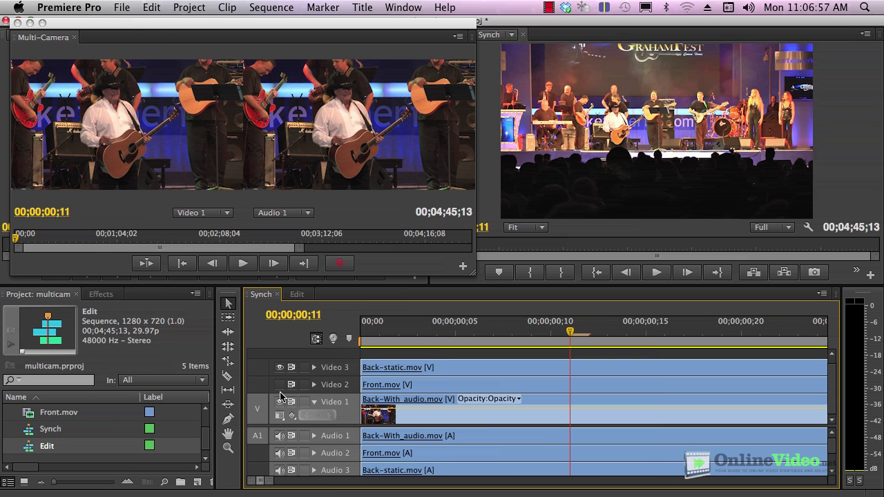
{"action": "left_click", "coordinate": [280, 385]}
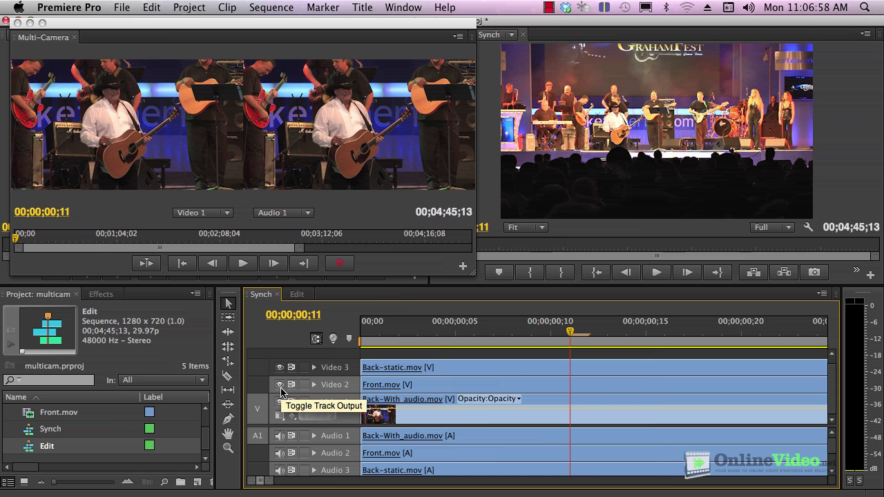
{"action": "left_click", "coordinate": [297, 294]}
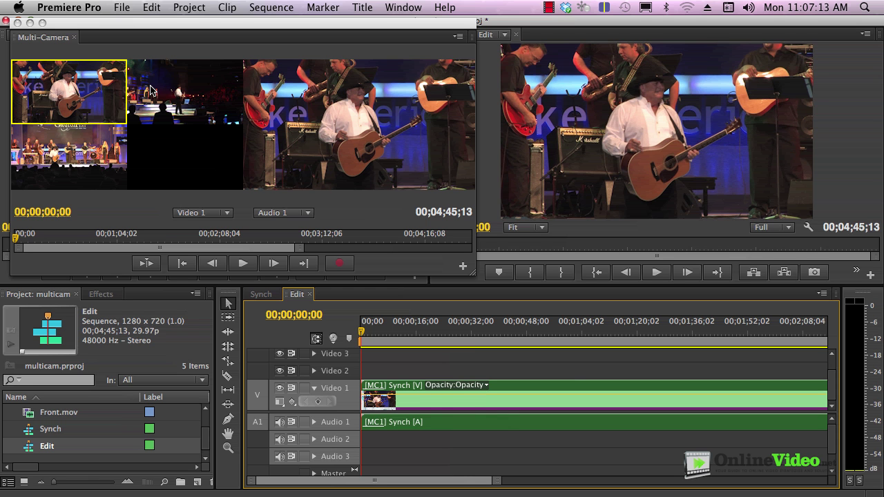
Record live cuts while playing: angle 2, wide stage, angle 1, angle 2, wide stage, then stop.
{"action": "left_click", "coordinate": [340, 265]}
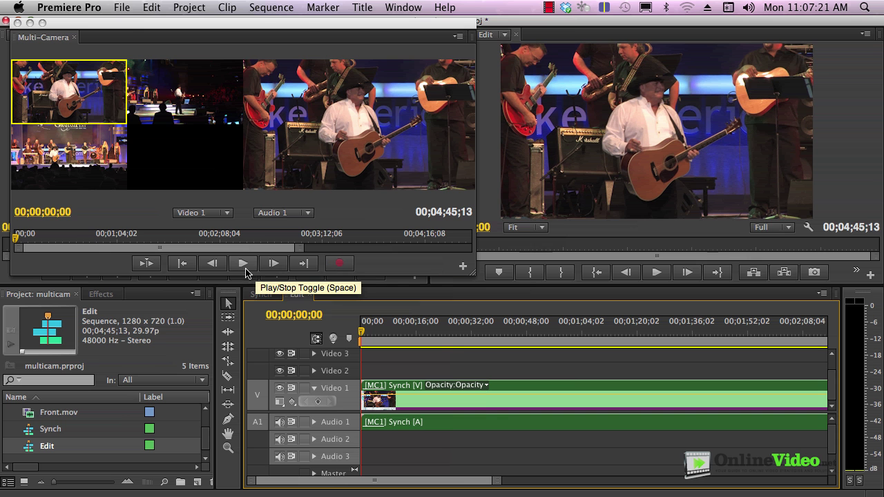
{"action": "left_click", "coordinate": [245, 266]}
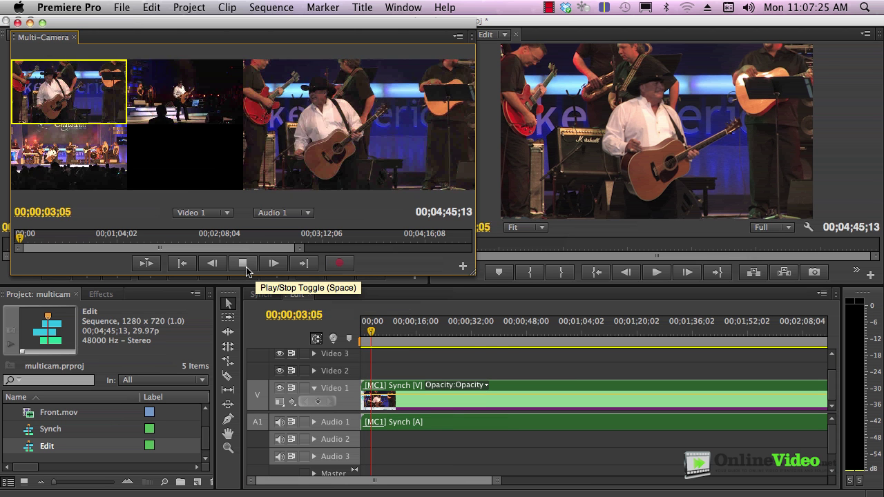
{"action": "left_click", "coordinate": [178, 84]}
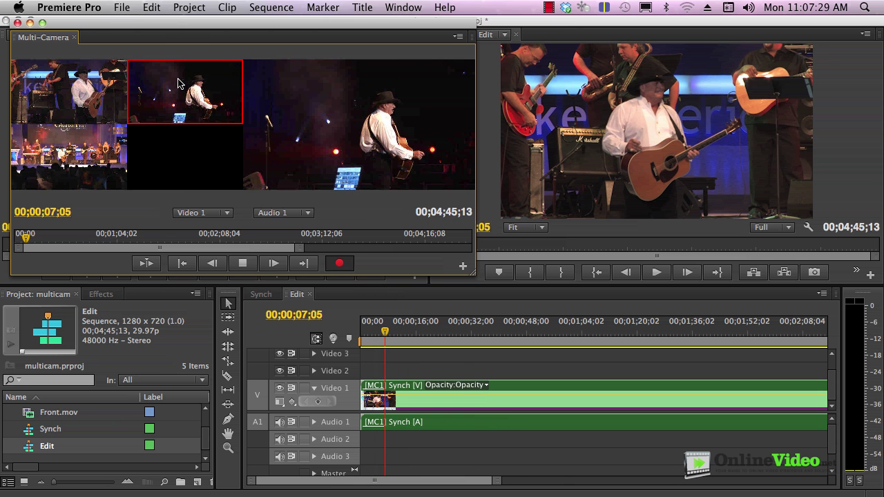
{"action": "left_click", "coordinate": [63, 171]}
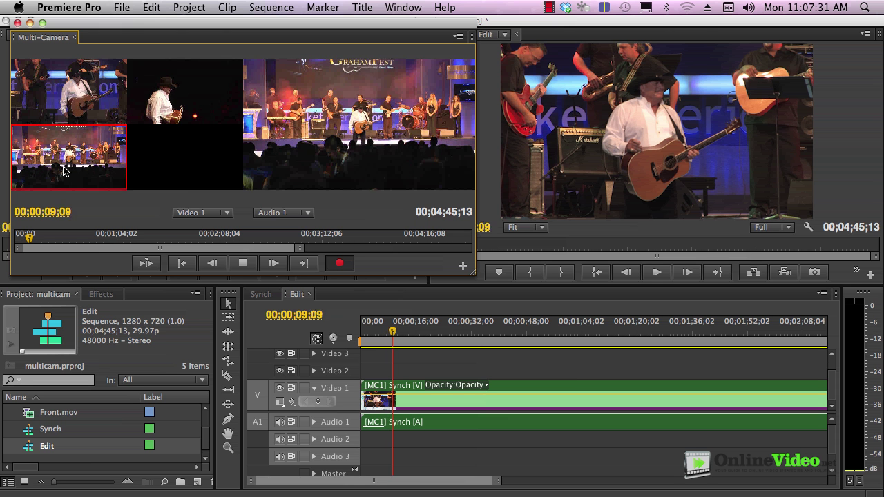
{"action": "left_click", "coordinate": [81, 80]}
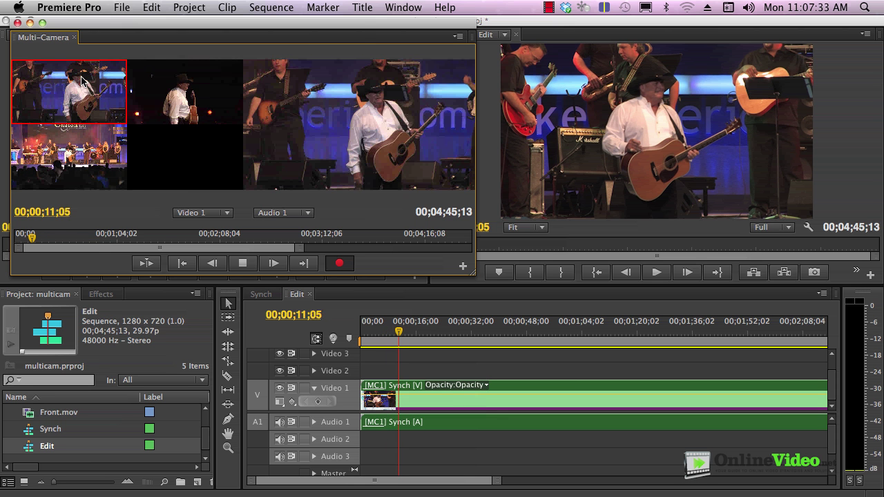
{"action": "left_click", "coordinate": [148, 116]}
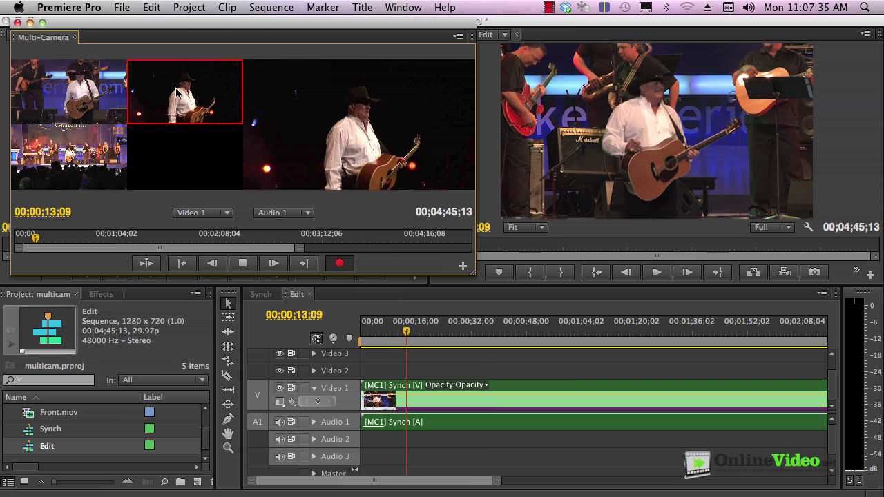
{"action": "left_click", "coordinate": [69, 158]}
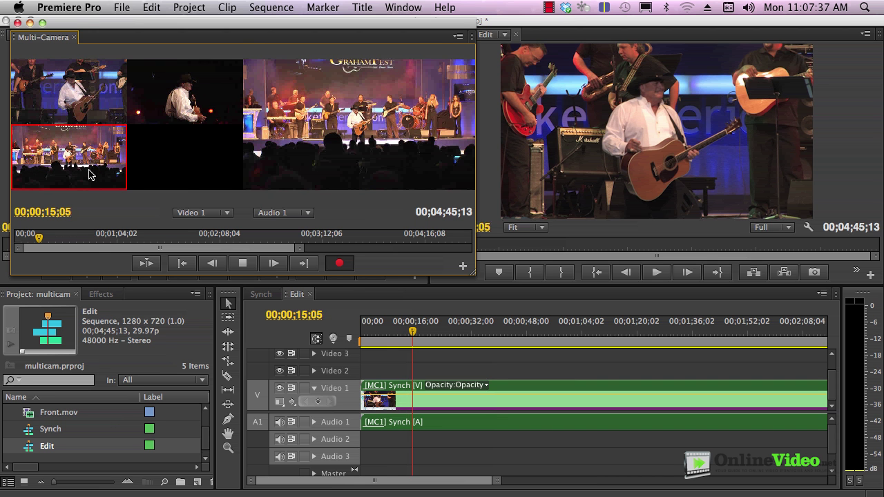
{"action": "left_click", "coordinate": [237, 265]}
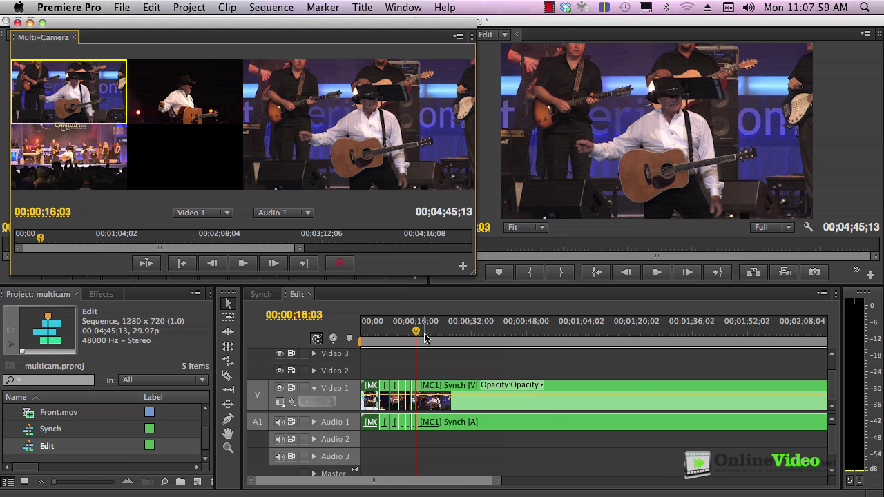
Razor the Video 1 multicam clip further along and unlink the left part's video from its audio.
{"action": "left_click_drag", "start_coordinate": [419, 334], "coordinate": [624, 332]}
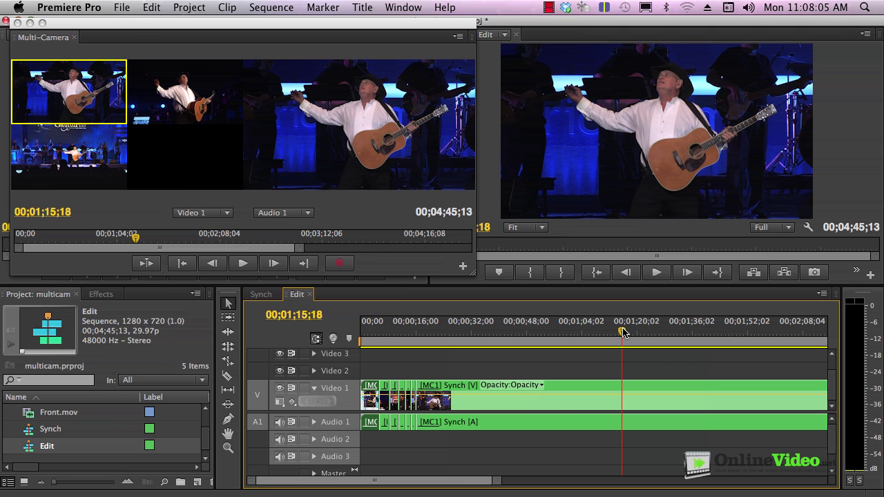
{"action": "key", "text": "c"}
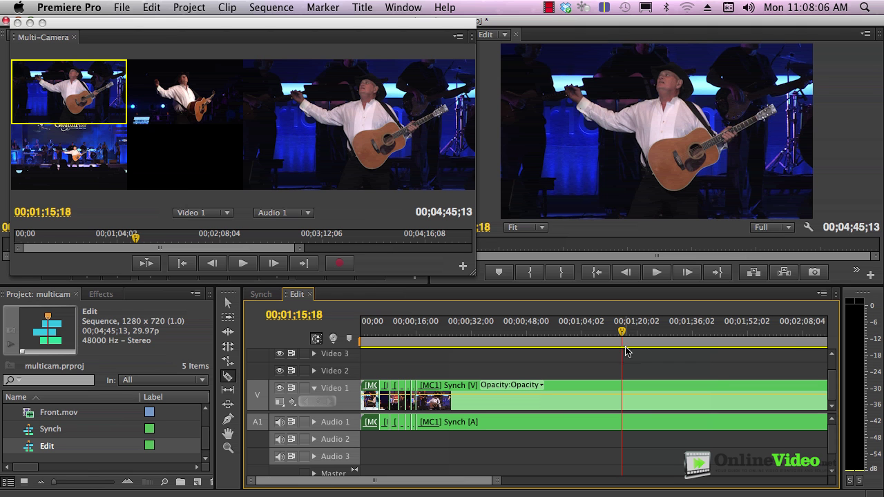
{"action": "left_click", "coordinate": [623, 387]}
{"action": "key", "text": "v"}
{"action": "left_click", "coordinate": [577, 388]}
{"action": "right_click", "coordinate": [577, 388]}
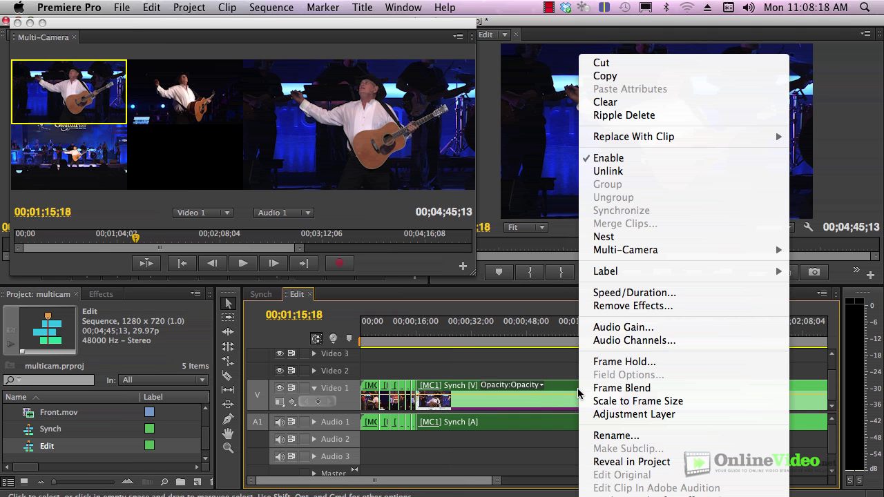
{"action": "left_click", "coordinate": [649, 171]}
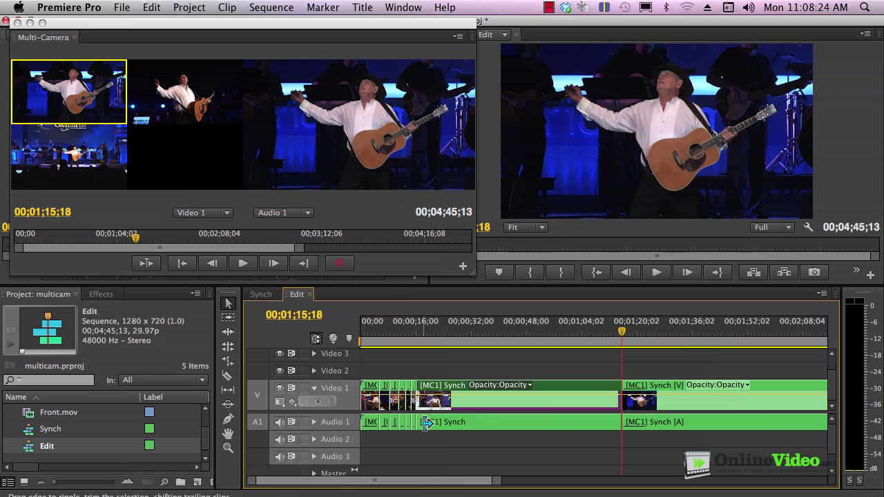
Switch the clip to Camera 2, then at 00;00;44;11 switch it to Camera 3.
{"action": "right_click", "coordinate": [567, 390]}
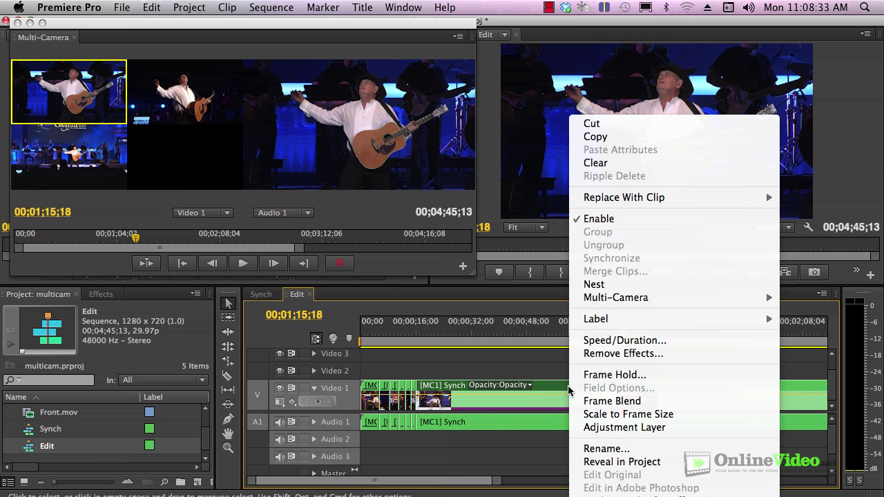
{"action": "mouse_move", "coordinate": [681, 297]}
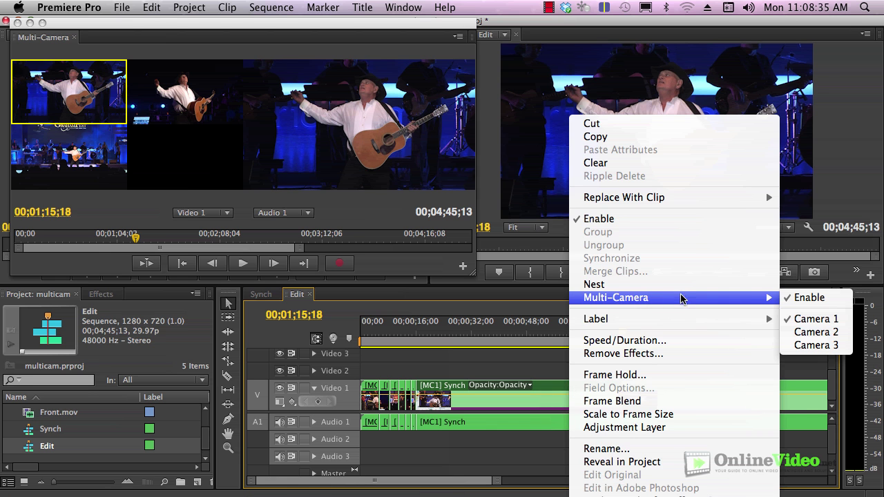
{"action": "left_click", "coordinate": [811, 334]}
{"action": "left_click", "coordinate": [514, 334]}
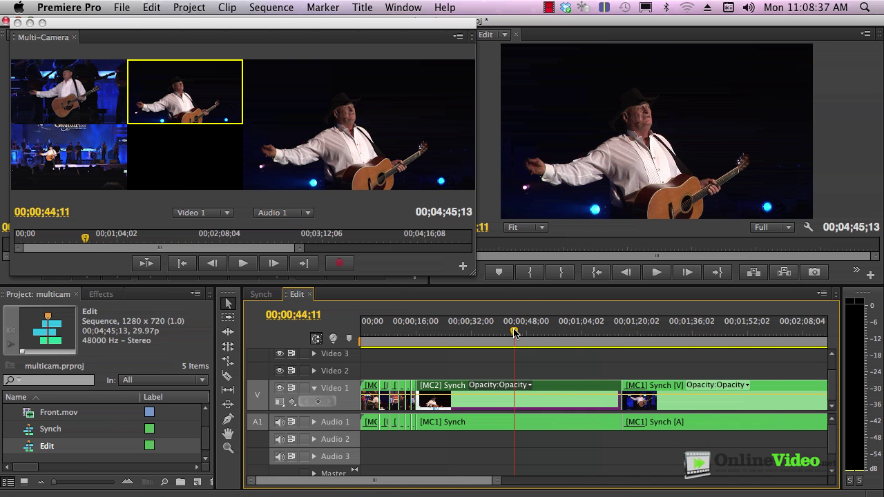
{"action": "right_click", "coordinate": [540, 397]}
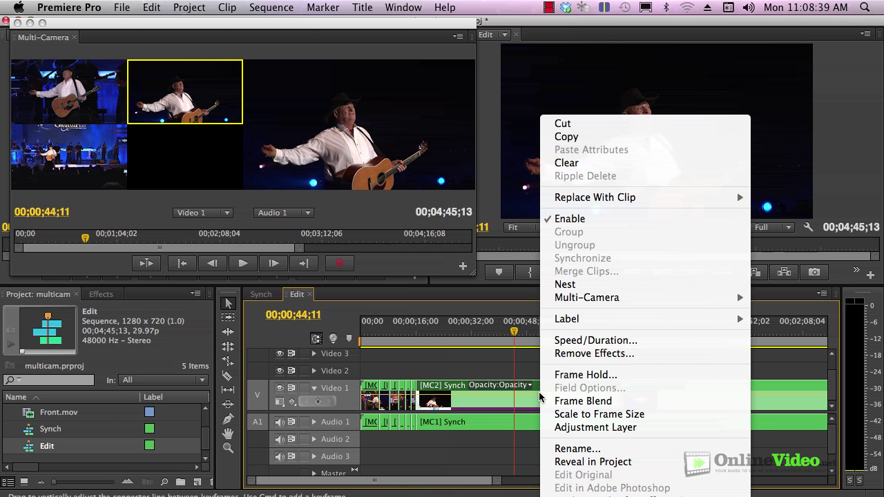
{"action": "mouse_move", "coordinate": [638, 297]}
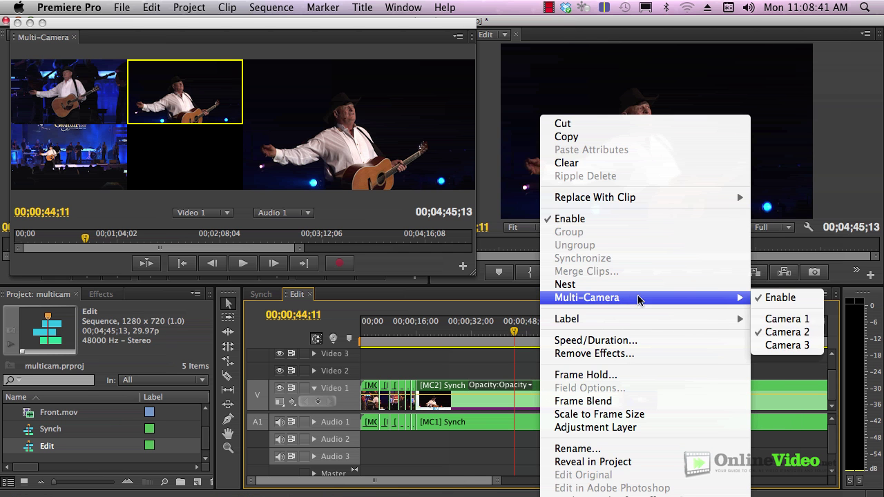
{"action": "left_click", "coordinate": [782, 345]}
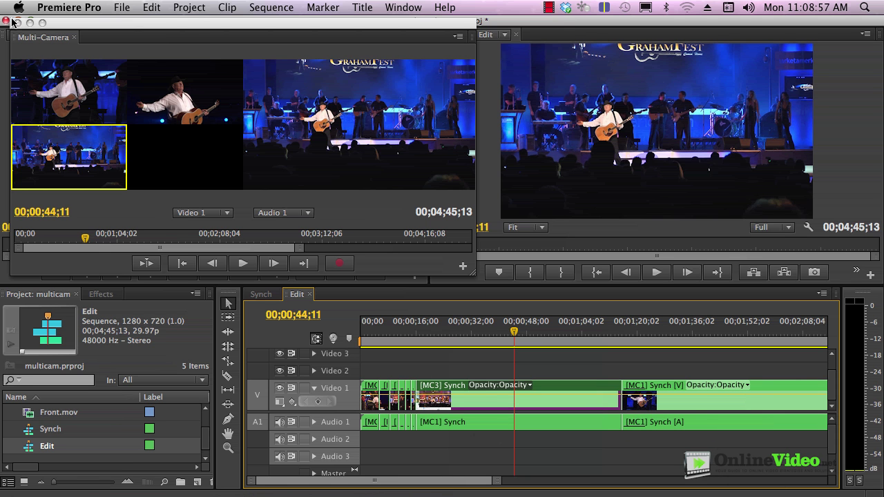
Close the Multi-Camera Monitor and roll the MC1/MC2 cut earlier on the timeline.
{"action": "left_click", "coordinate": [7, 21]}
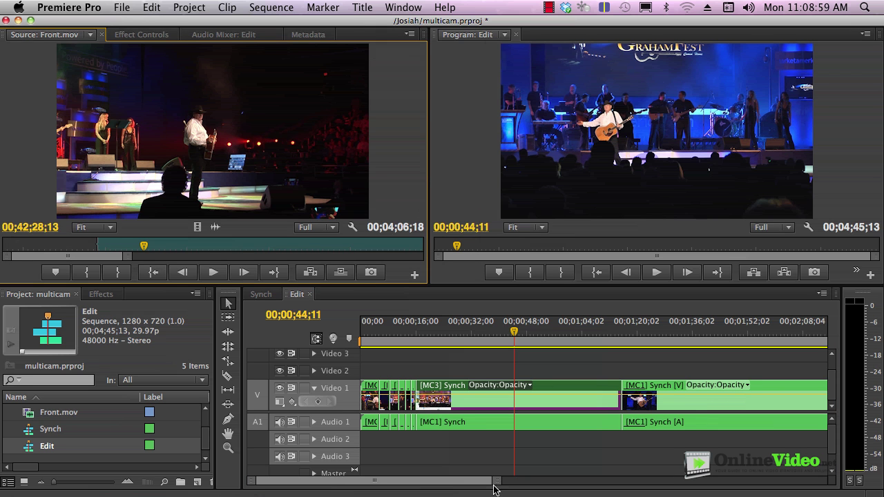
{"action": "left_click_drag", "start_coordinate": [496, 481], "coordinate": [280, 482]}
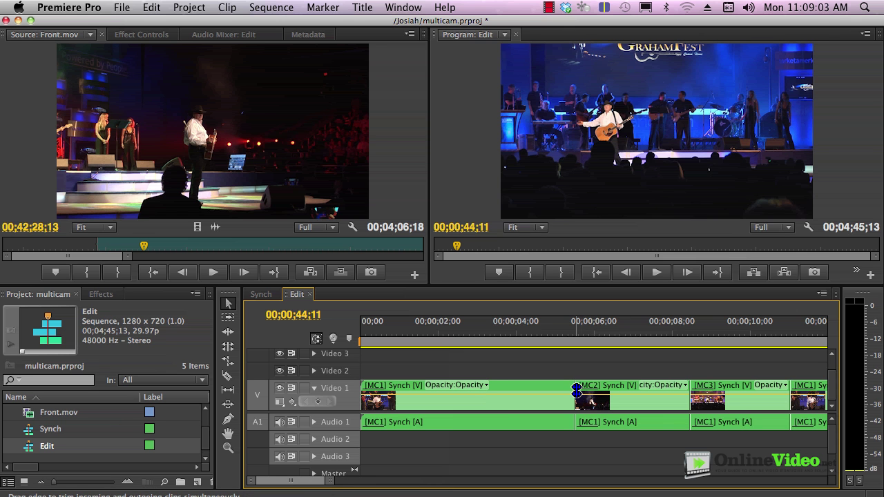
{"action": "left_click_drag", "start_coordinate": [576, 391], "coordinate": [536, 394]}
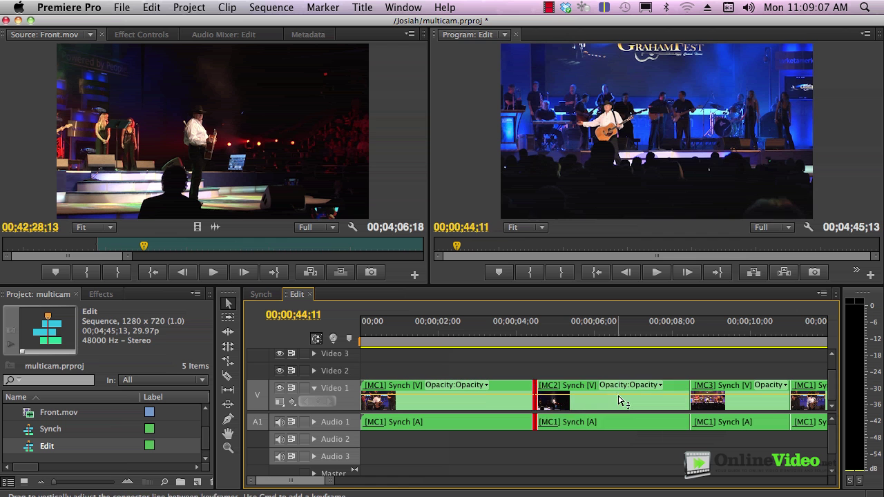
Unlink the MC2 clip's video and audio, then switch it to camera 3.
{"action": "right_click", "coordinate": [660, 389]}
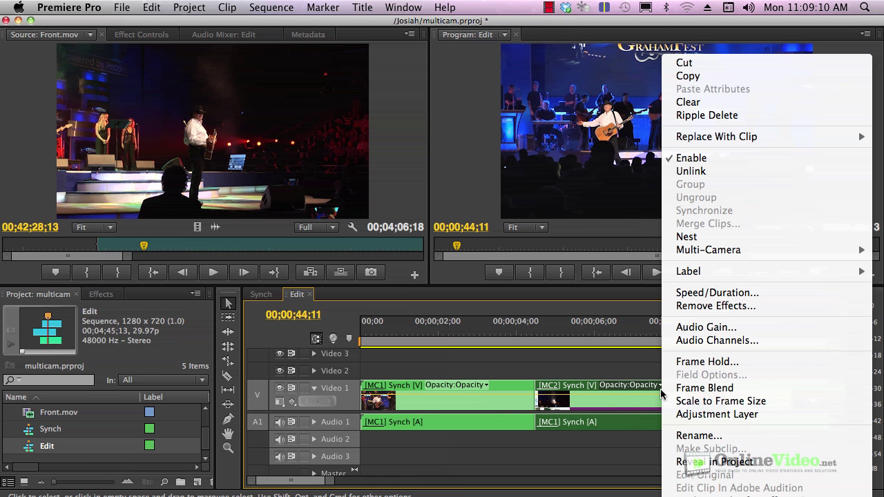
{"action": "left_click", "coordinate": [705, 172]}
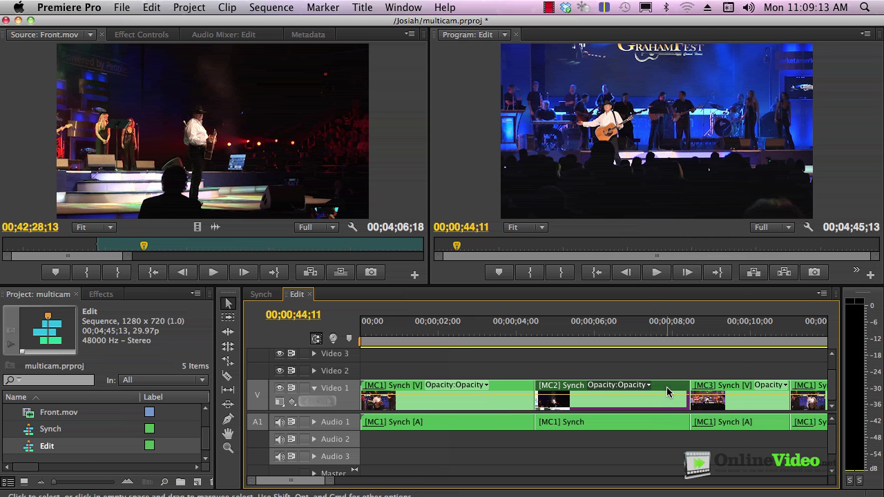
{"action": "right_click", "coordinate": [666, 387]}
{"action": "mouse_move", "coordinate": [752, 298]}
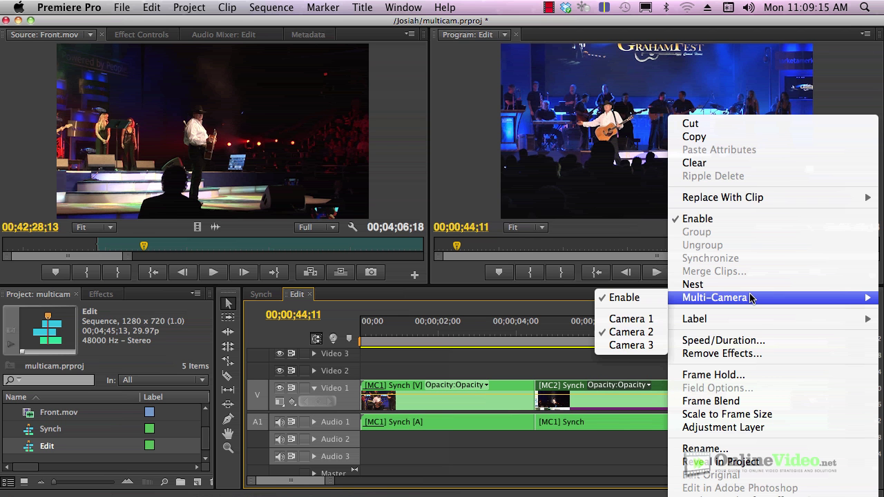
{"action": "left_click", "coordinate": [631, 345]}
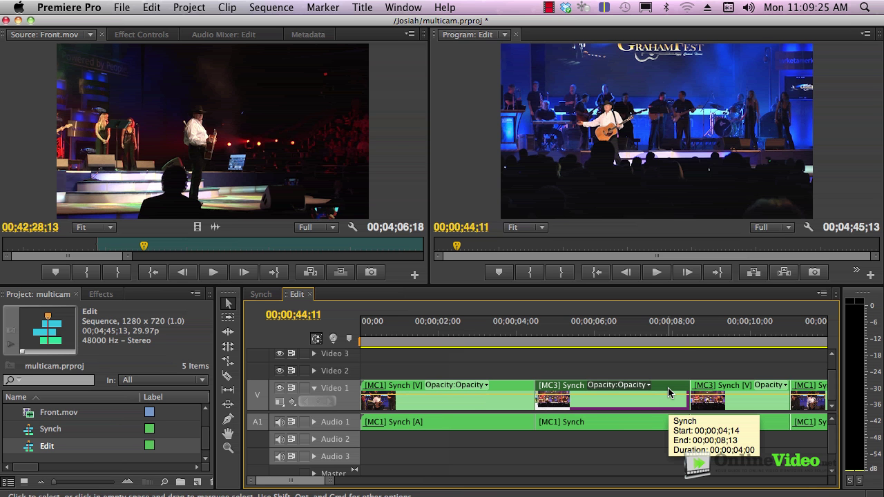
Delete the [MC3] shot's video and extend the opening [MC1] shot to about 00;00;08;13.
{"action": "key", "text": "Delete"}
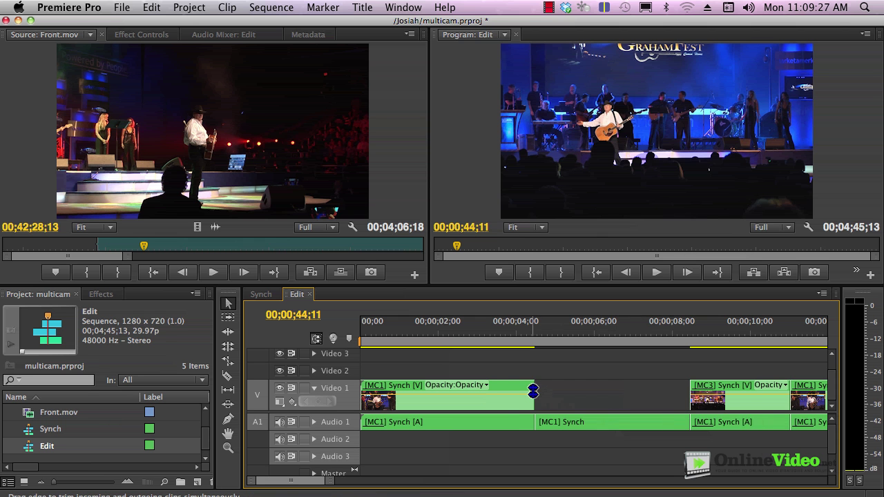
{"action": "left_click_drag", "start_coordinate": [533, 392], "coordinate": [687, 391]}
{"action": "left_click_drag", "start_coordinate": [295, 480], "coordinate": [311, 487]}
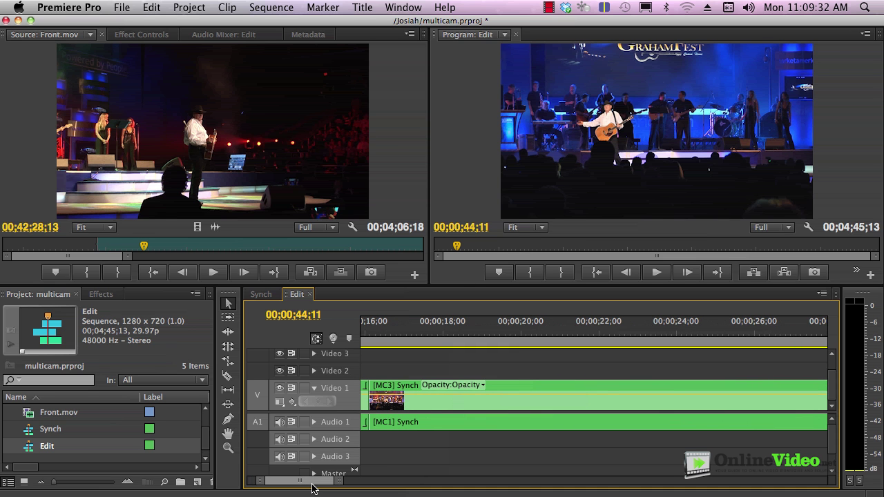